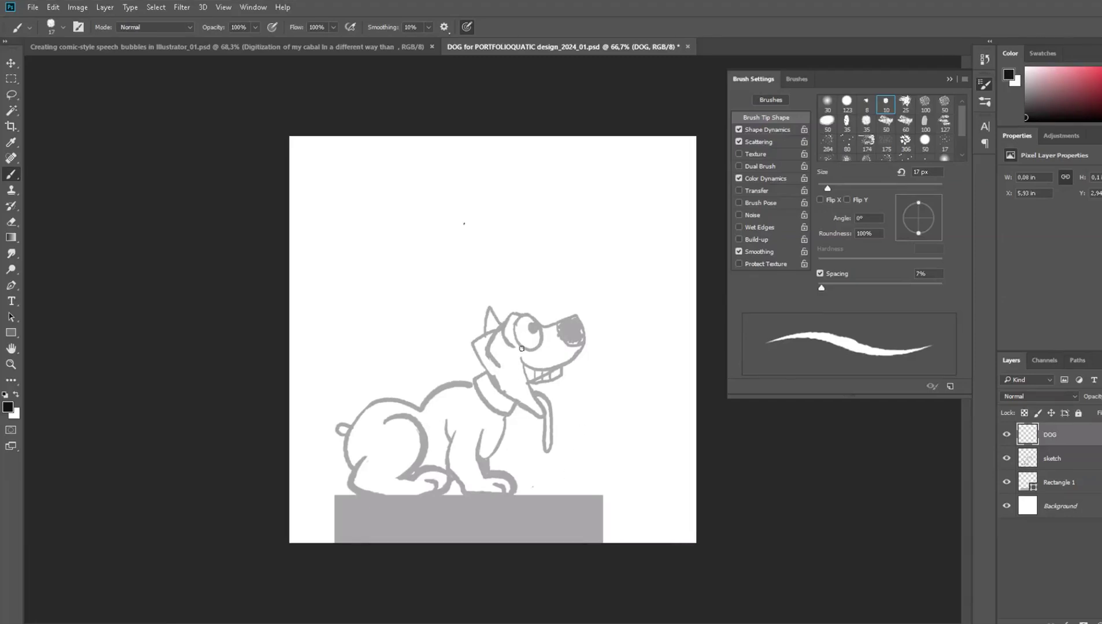
Undo a stray dab, close the eye outline and ink the neck line up to the ear.
{"action": "key", "text": "ctrl+z"}
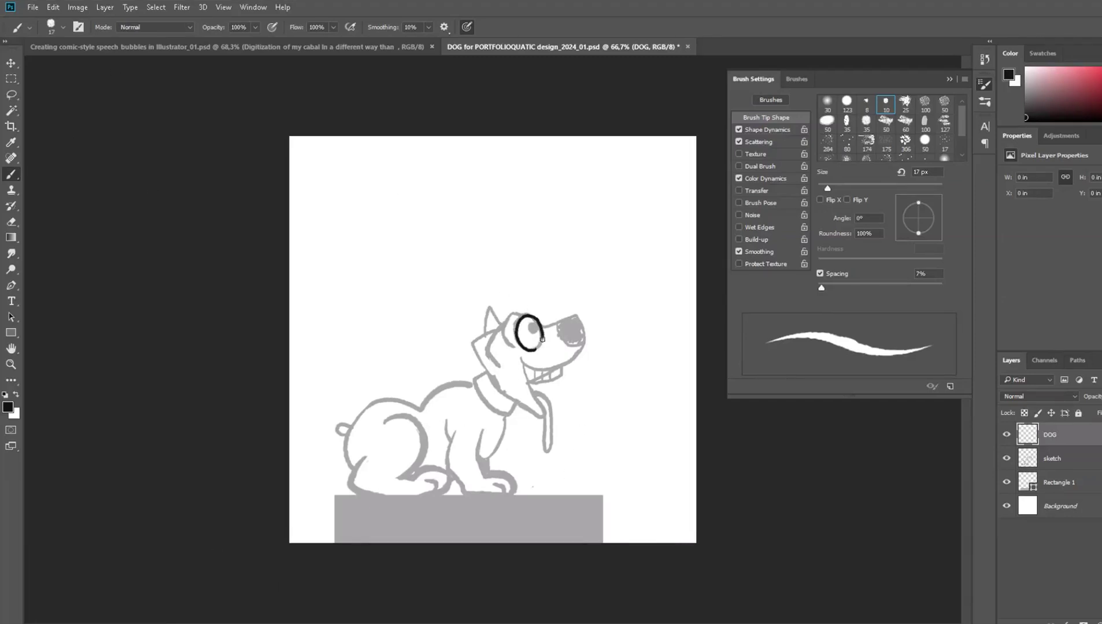
{"action": "left_click_drag", "start_coordinate": [542, 339], "coordinate": [540, 350]}
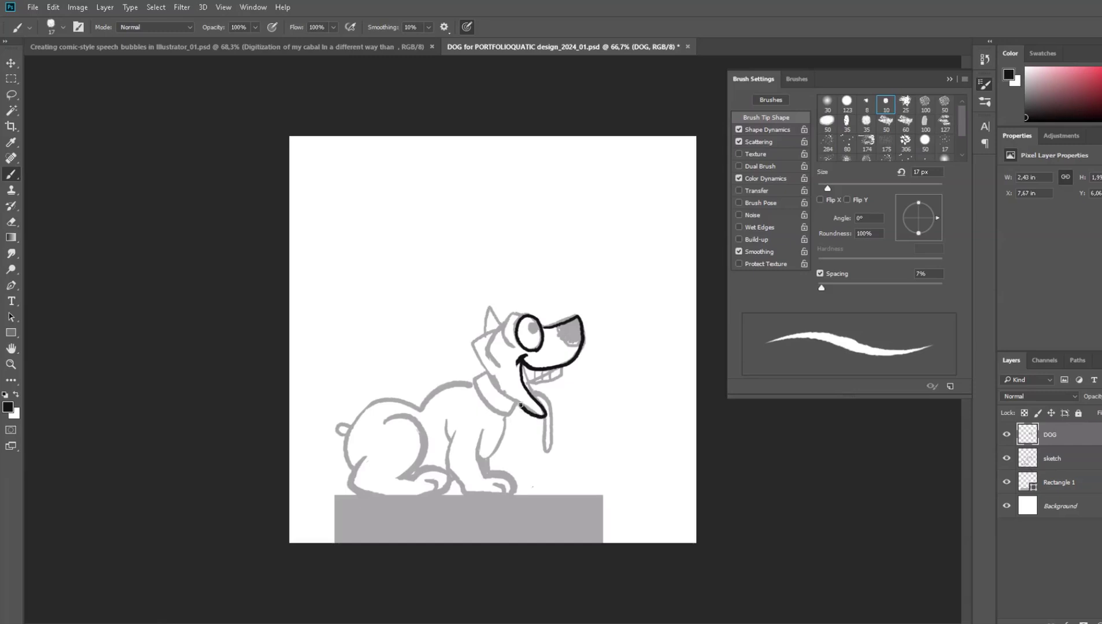
{"action": "left_click_drag", "start_coordinate": [489, 371], "coordinate": [485, 338]}
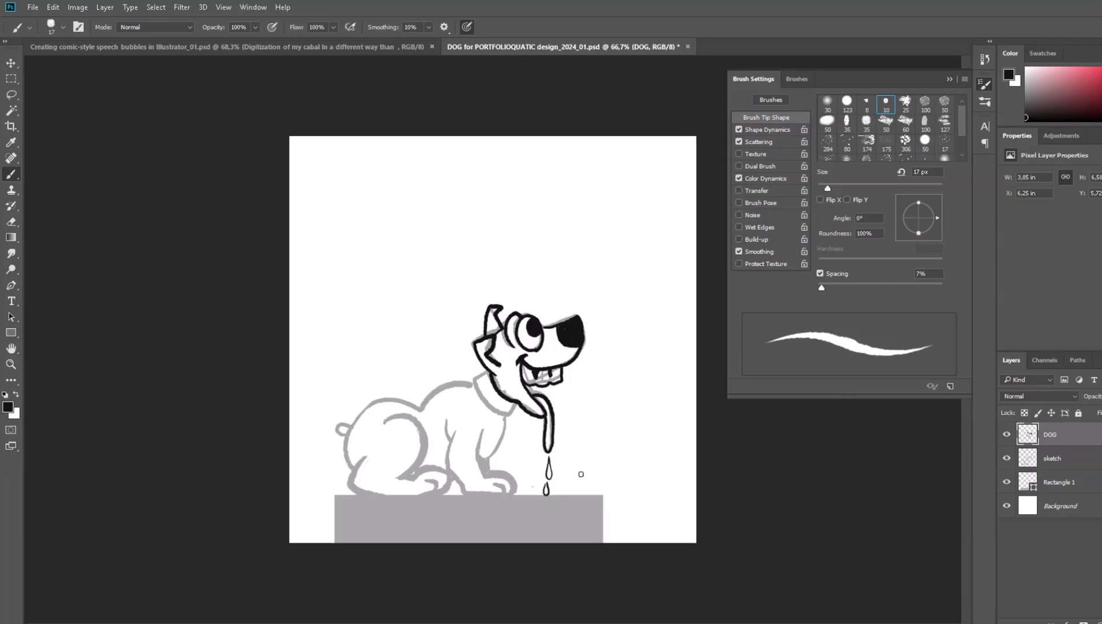
Undo the second tongue drip and ink the collar, back and both front legs in black.
{"action": "key", "text": "ctrl+z"}
{"action": "left_click_drag", "start_coordinate": [484, 377], "coordinate": [510, 422]}
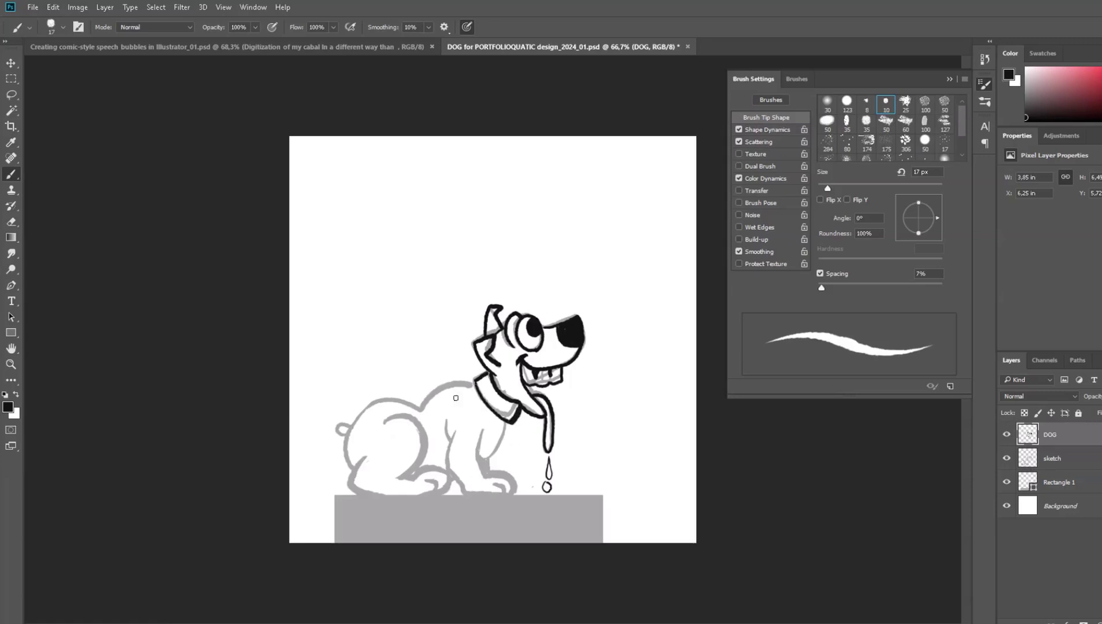
{"action": "mouse_move", "coordinate": [474, 387]}
{"action": "left_mouse_down"}
{"action": "mouse_move", "coordinate": [350, 488]}
{"action": "mouse_move", "coordinate": [418, 497]}
{"action": "mouse_move", "coordinate": [430, 467]}
{"action": "mouse_move", "coordinate": [420, 431]}
{"action": "left_mouse_up"}
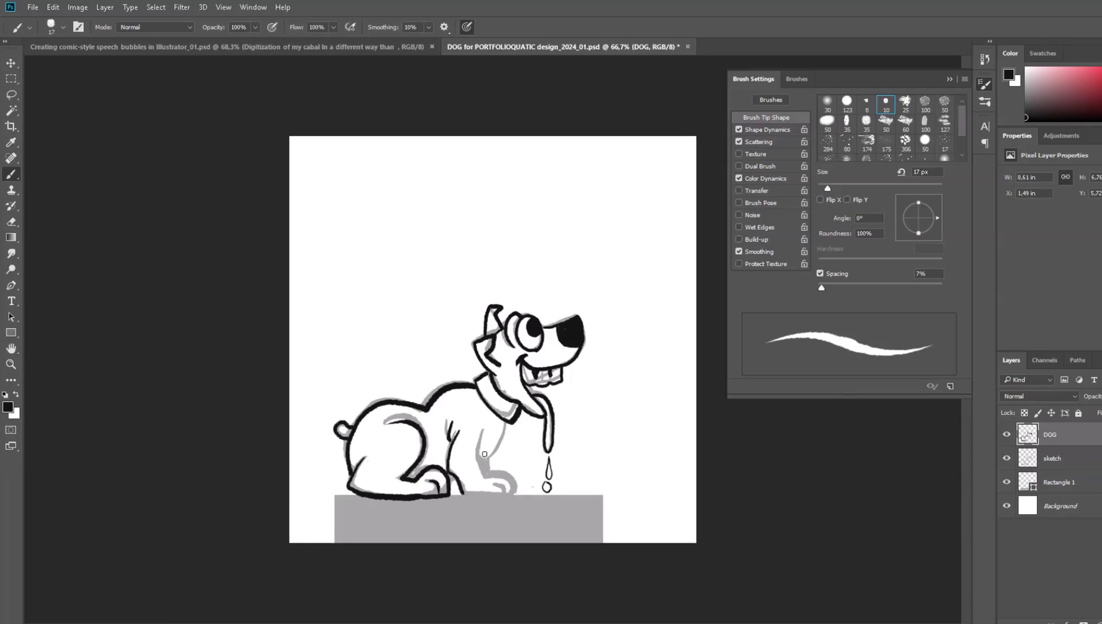
{"action": "mouse_move", "coordinate": [485, 431]}
{"action": "left_mouse_down"}
{"action": "mouse_move", "coordinate": [490, 466]}
{"action": "mouse_move", "coordinate": [508, 485]}
{"action": "left_mouse_up"}
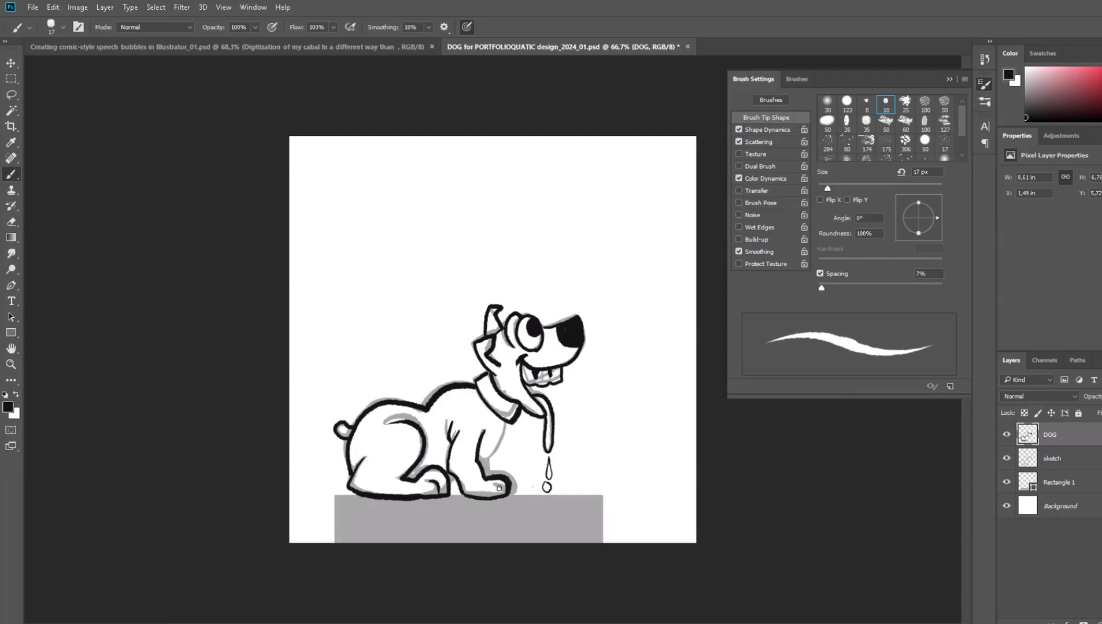
{"action": "left_click_drag", "start_coordinate": [506, 426], "coordinate": [488, 458]}
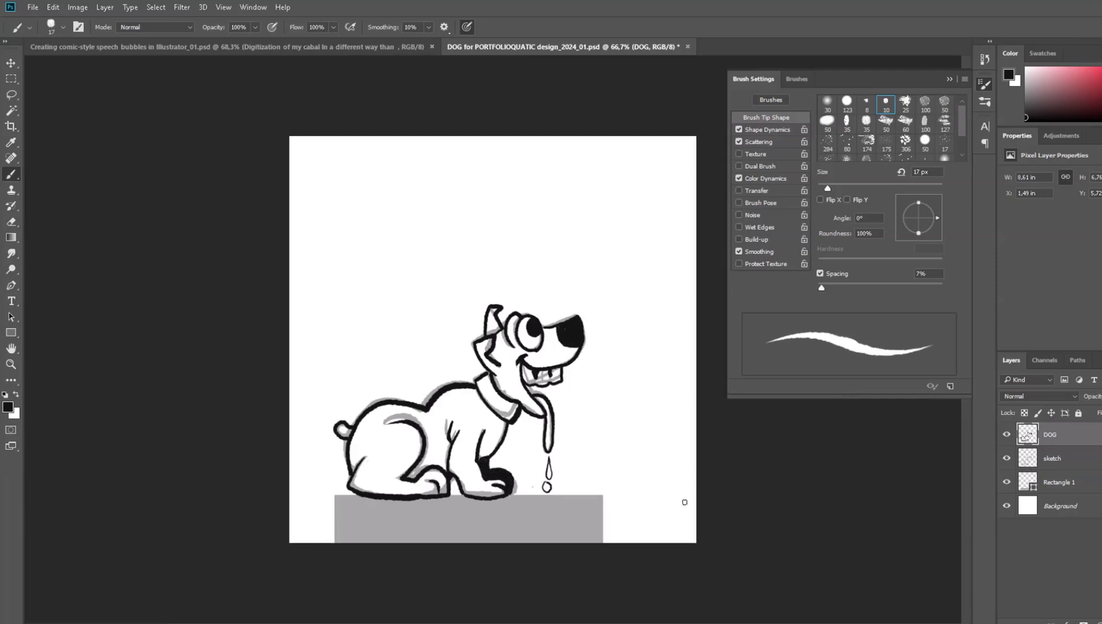
Hide the grey sketch layer while keeping Rectangle 1 visible.
{"action": "left_click", "coordinate": [1006, 483]}
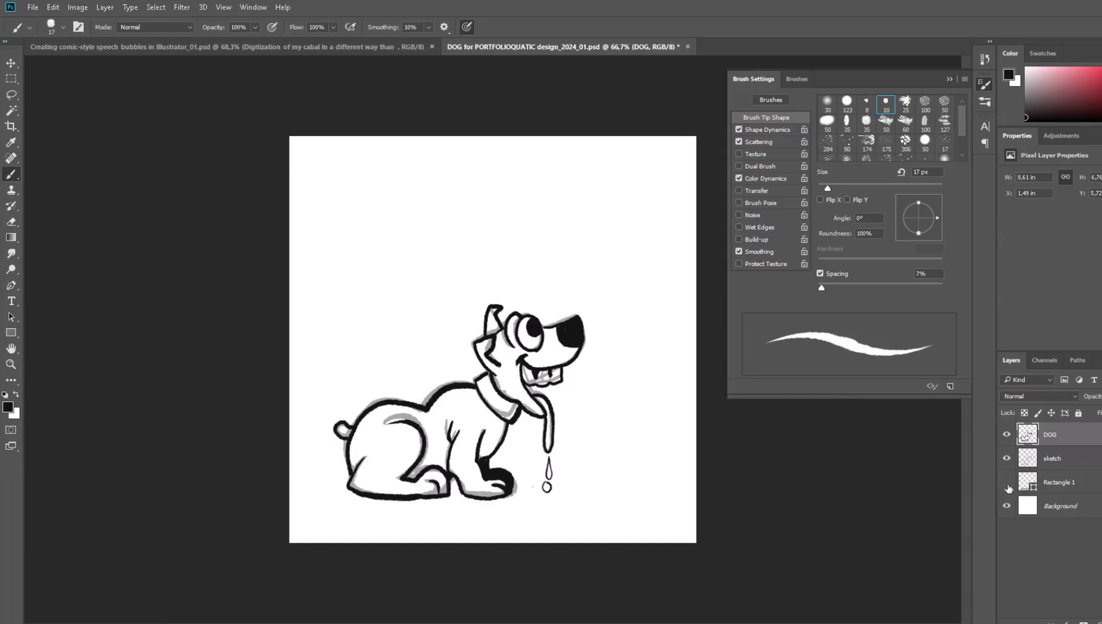
{"action": "left_click", "coordinate": [1007, 482]}
{"action": "left_click", "coordinate": [1006, 458]}
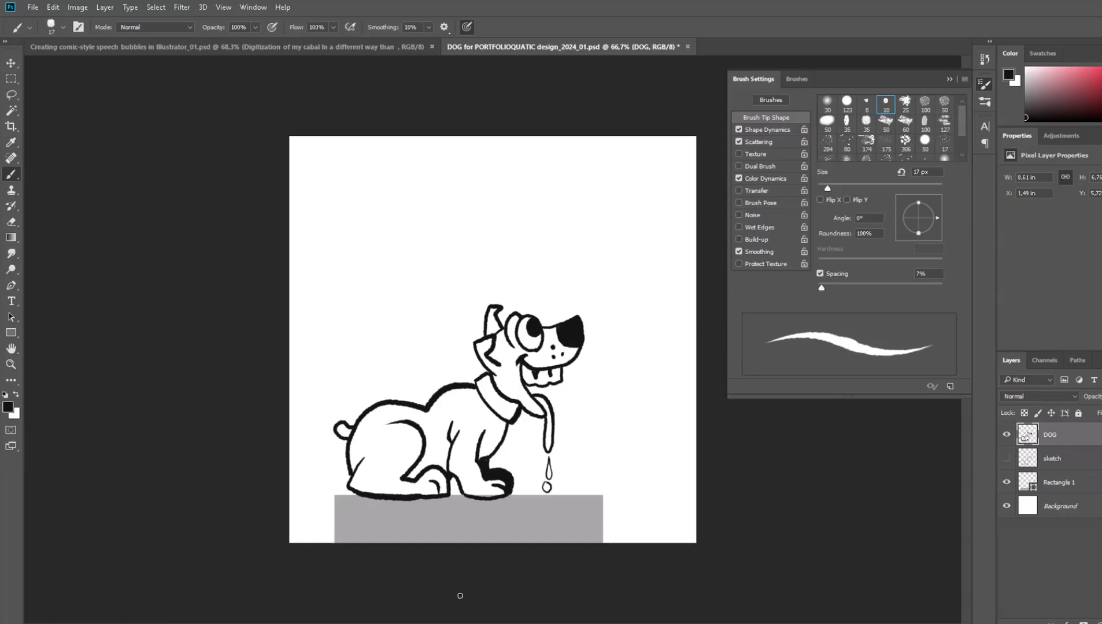
Add a new layer named 'color' above the sketch and save the file.
{"action": "left_click", "coordinate": [1070, 459]}
{"action": "key", "text": "ctrl+shift+alt+n"}
{"action": "double_click", "coordinate": [1048, 460]}
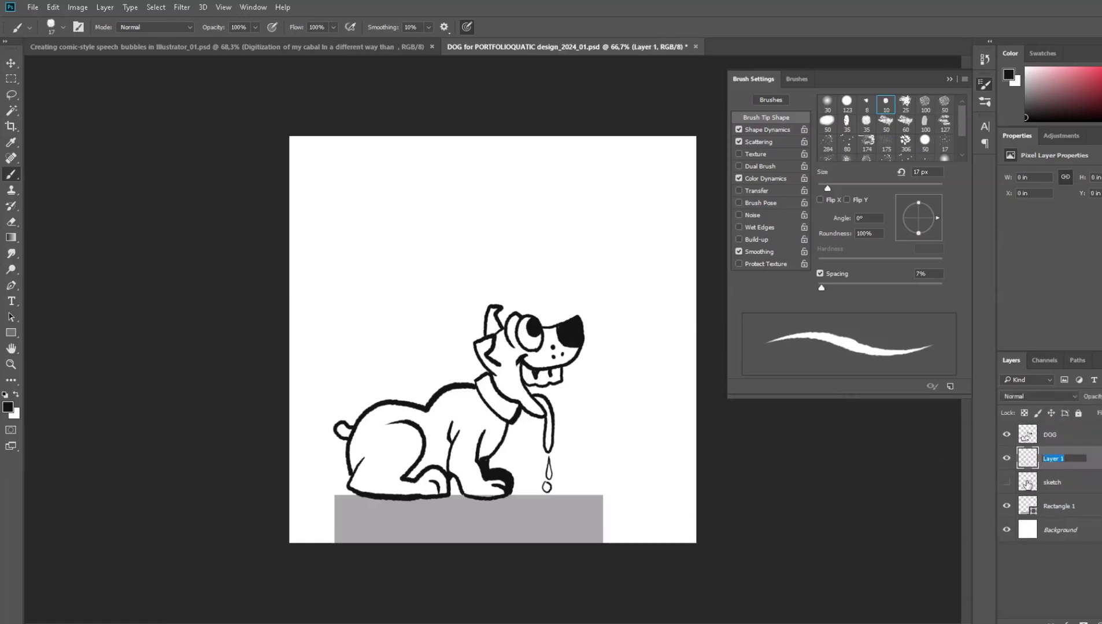
{"action": "type", "text": "color"}
{"action": "key", "text": "Return"}
{"action": "key", "text": "ctrl+s"}
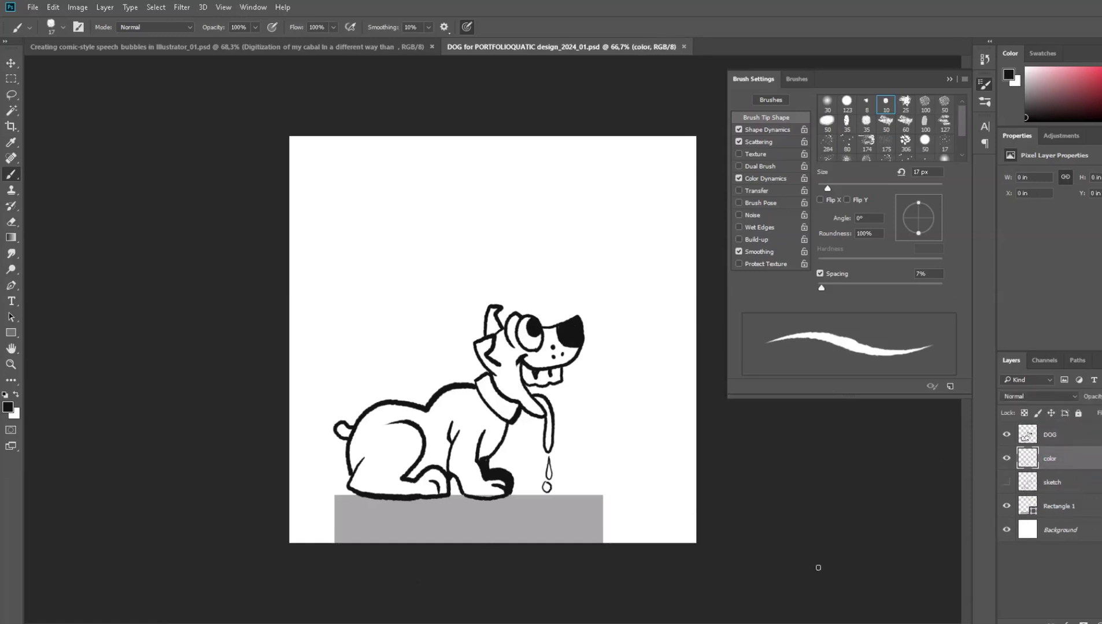
Pick dark red and add a layer named 'background clor' above Rectangle 1.
{"action": "left_click", "coordinate": [1058, 517]}
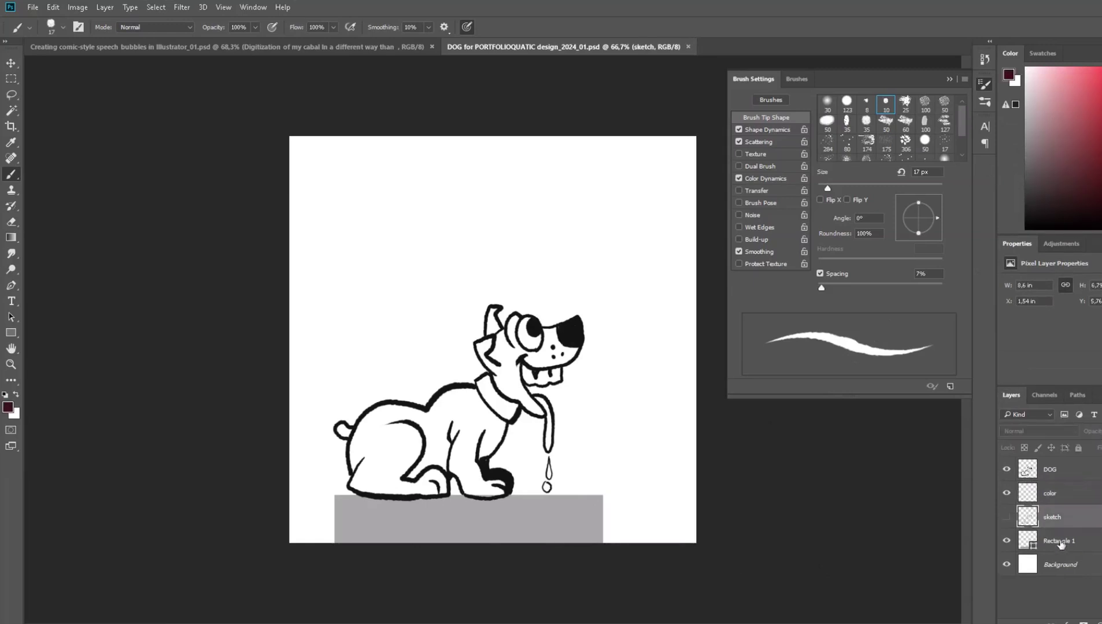
{"action": "left_click", "coordinate": [1061, 544]}
{"action": "key", "text": "ctrl+shift+alt+n"}
{"action": "double_click", "coordinate": [1056, 541]}
{"action": "type", "text": "ba"}
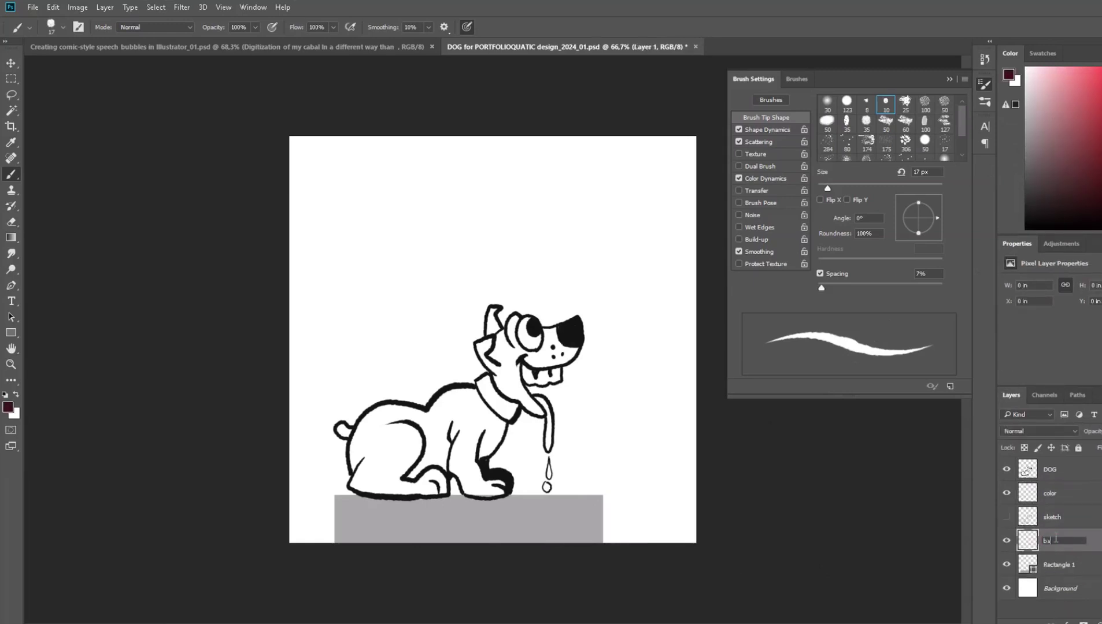
{"action": "type", "text": "lor"}
{"action": "key", "text": "Return"}
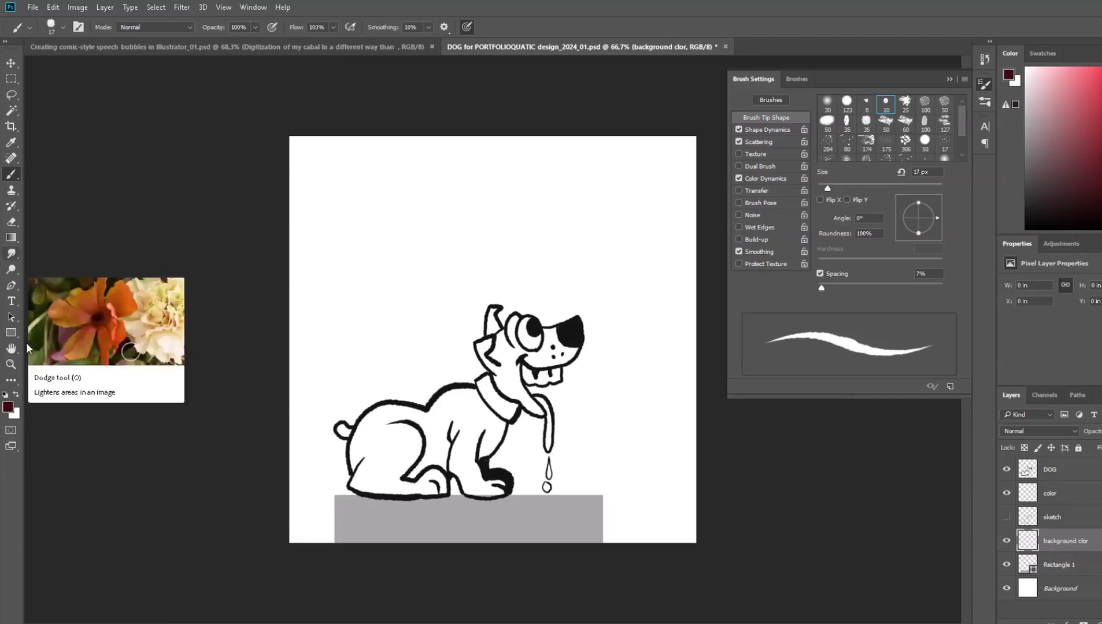
Paint a dark red backdrop with a 123 px brush and move Rectangle 1 above it.
{"action": "left_click", "coordinate": [846, 102]}
{"action": "left_click_drag", "start_coordinate": [541, 292], "coordinate": [478, 545]}
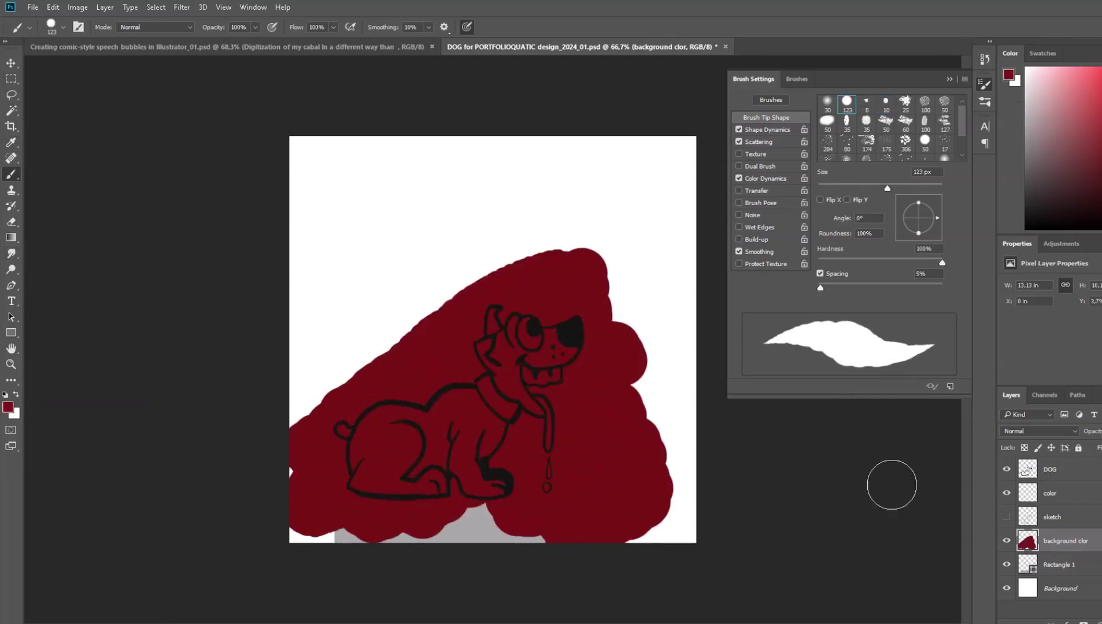
{"action": "left_click_drag", "start_coordinate": [1081, 564], "coordinate": [1006, 539]}
On the color layer, paint the dog's eye and teeth white with a 35 px brush.
{"action": "left_click", "coordinate": [1047, 493]}
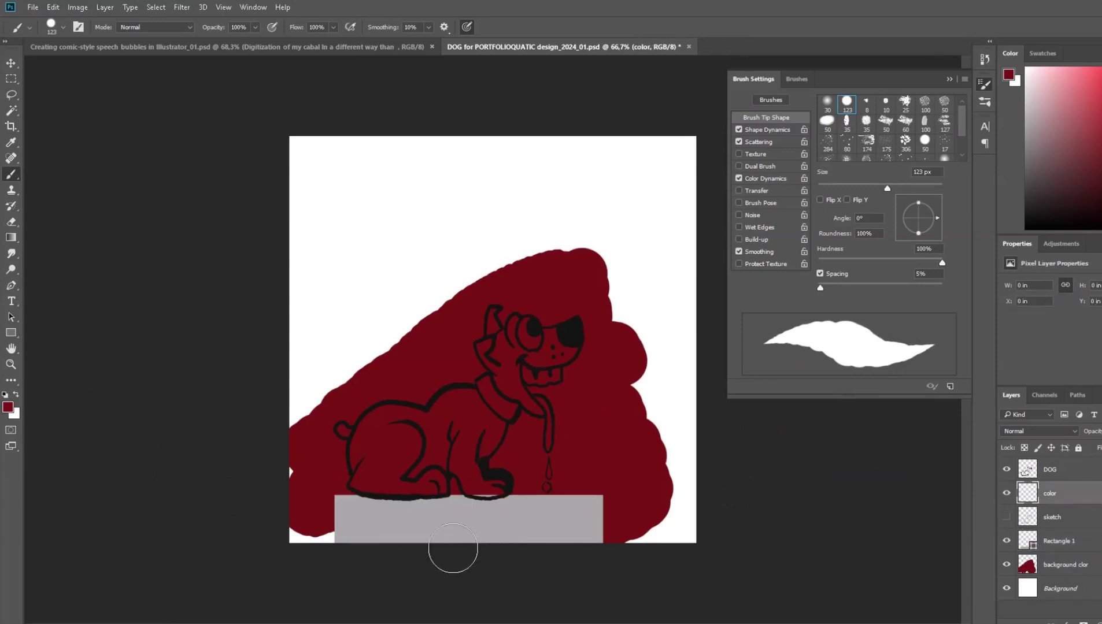
{"action": "key", "text": "ctrl+plus"}
{"action": "scroll", "coordinate": [481, 502], "scroll_direction": "up", "scroll_amount": 3}
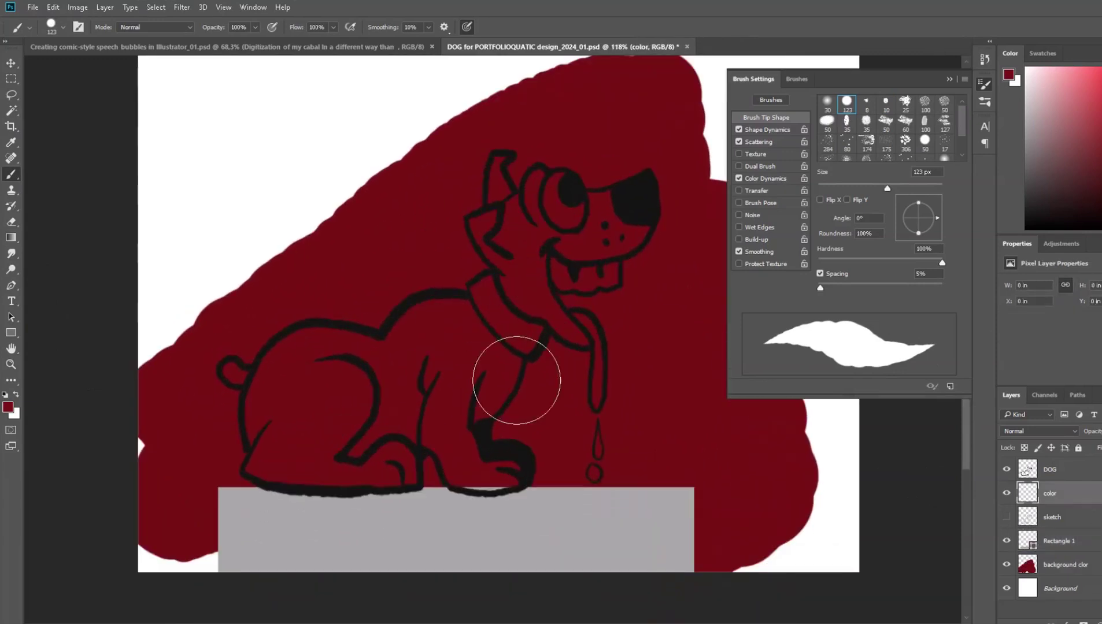
{"action": "left_click", "coordinate": [846, 121]}
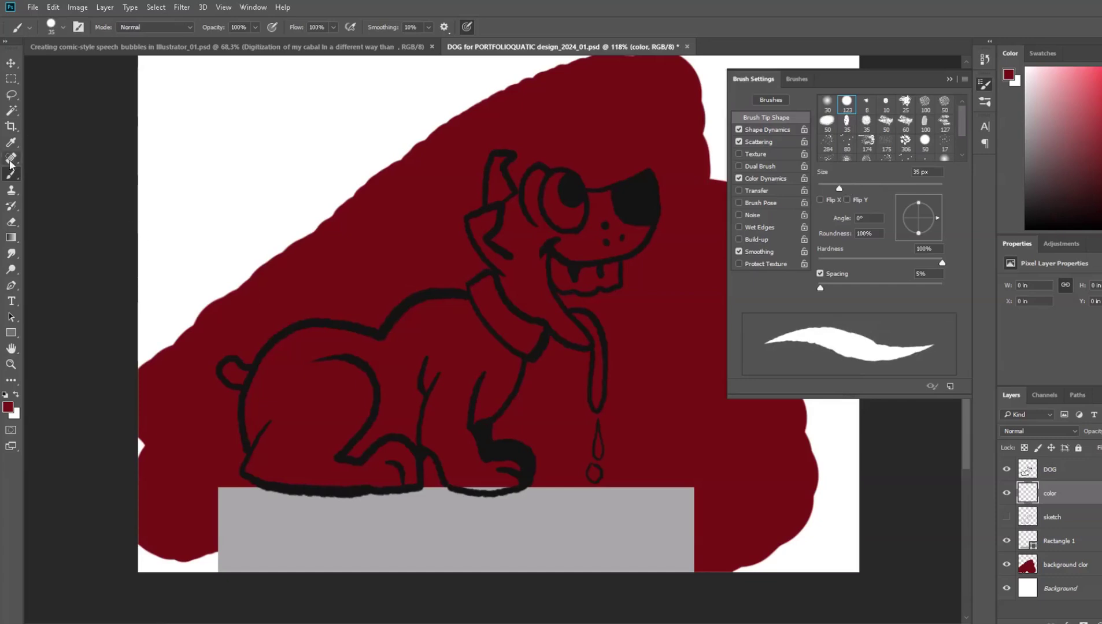
{"action": "left_click", "coordinate": [16, 395]}
{"action": "mouse_move", "coordinate": [554, 187]}
{"action": "left_mouse_down"}
{"action": "mouse_move", "coordinate": [554, 200]}
{"action": "mouse_move", "coordinate": [569, 202]}
{"action": "left_mouse_up"}
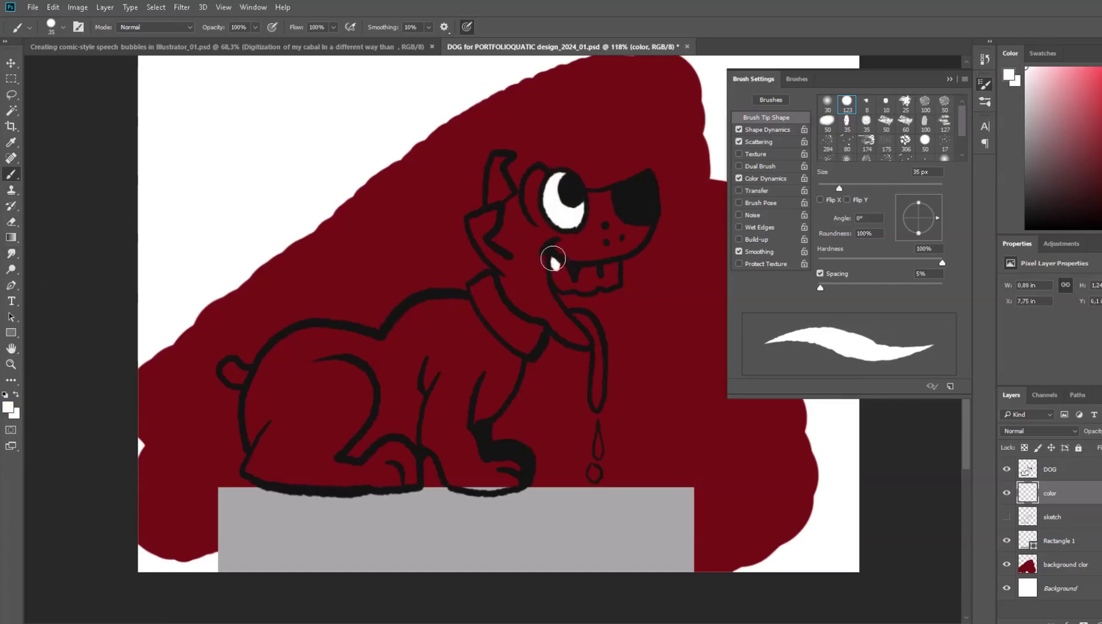
{"action": "mouse_move", "coordinate": [556, 257]}
{"action": "left_mouse_down"}
{"action": "mouse_move", "coordinate": [563, 286]}
{"action": "mouse_move", "coordinate": [579, 290]}
{"action": "left_mouse_up"}
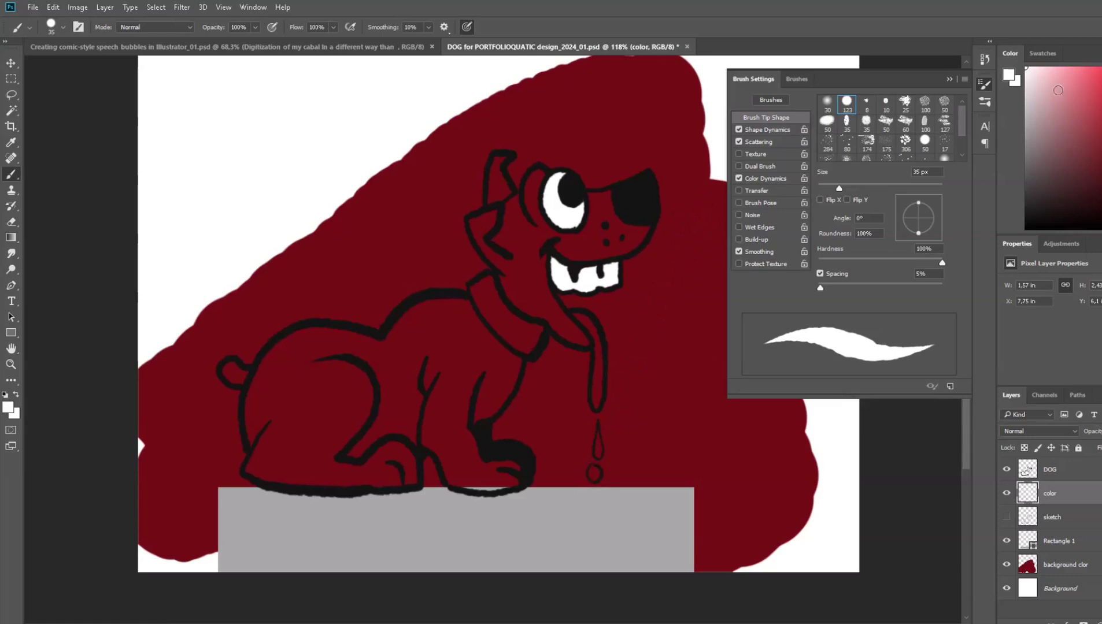
Colour the three drool drops teal.
{"action": "left_click", "coordinate": [1099, 84]}
{"action": "left_click", "coordinate": [592, 479]}
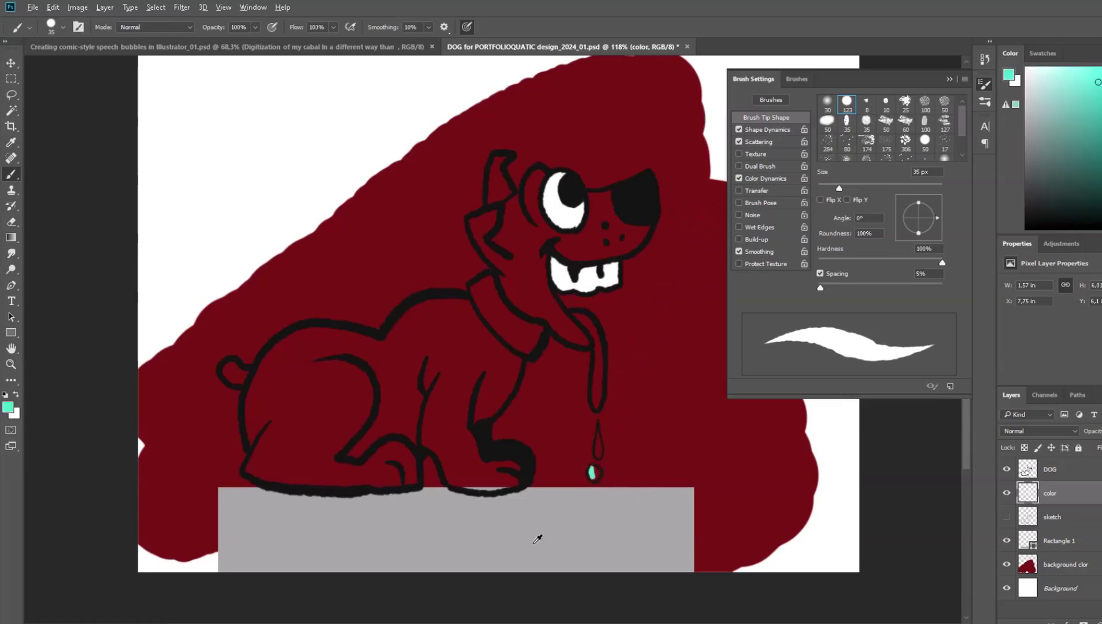
{"action": "scroll", "coordinate": [570, 520], "scroll_direction": "up", "scroll_amount": 3}
{"action": "left_click_drag", "start_coordinate": [627, 390], "coordinate": [637, 393]}
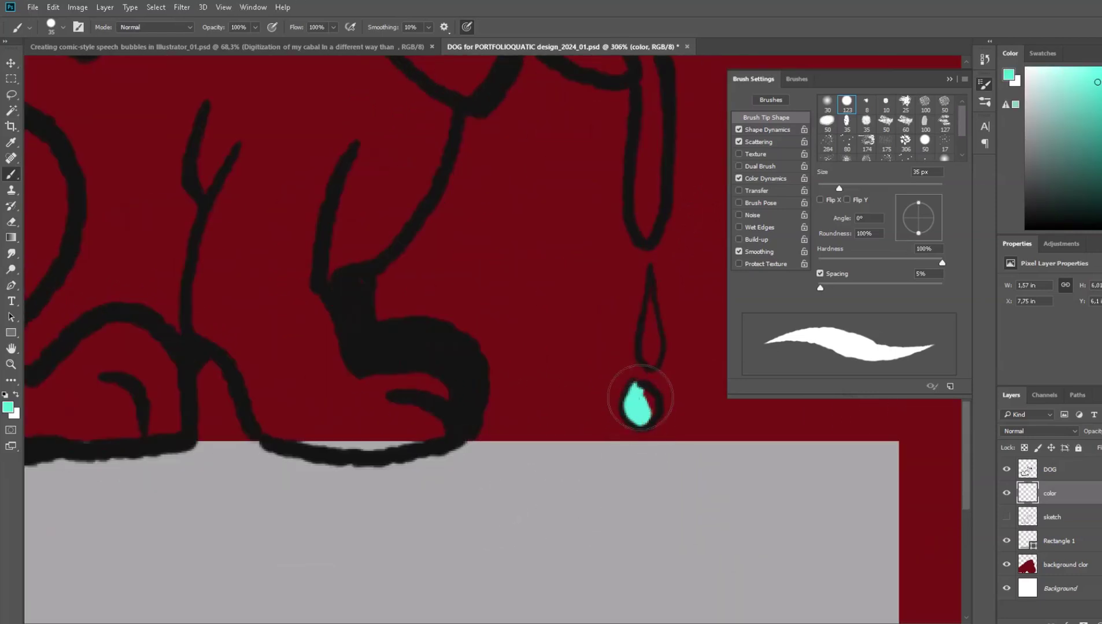
{"action": "left_click_drag", "start_coordinate": [650, 353], "coordinate": [649, 312]}
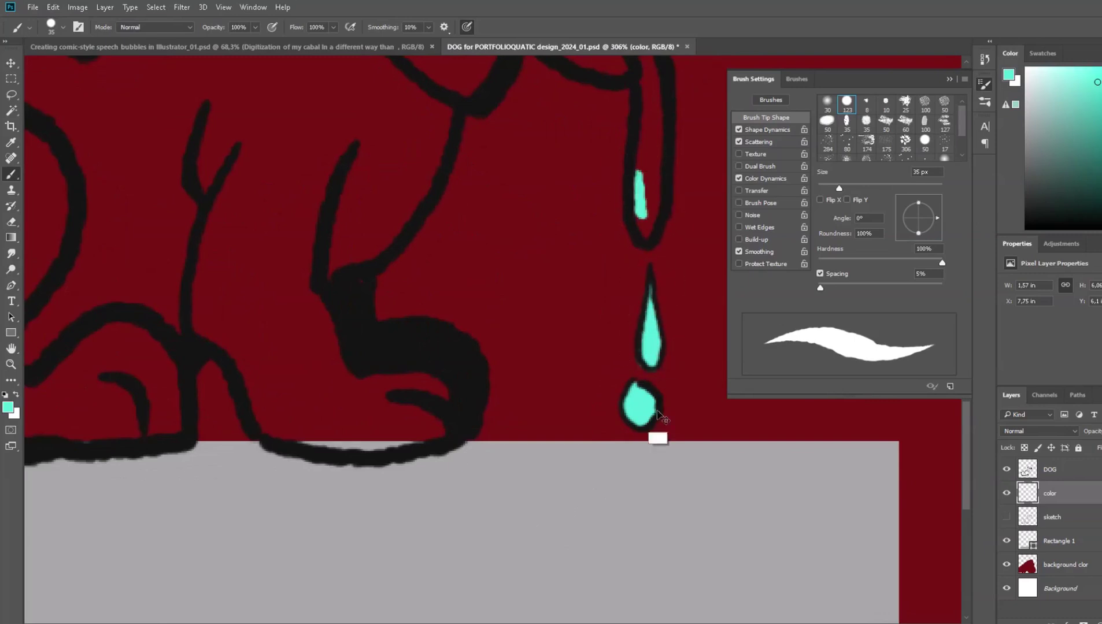
Paint the dog's tongue bright red.
{"action": "scroll", "coordinate": [475, 446], "scroll_direction": "up", "scroll_amount": 1}
{"action": "scroll", "coordinate": [563, 250], "scroll_direction": "down", "scroll_amount": 1}
{"action": "left_click", "coordinate": [564, 253], "text": "alt"}
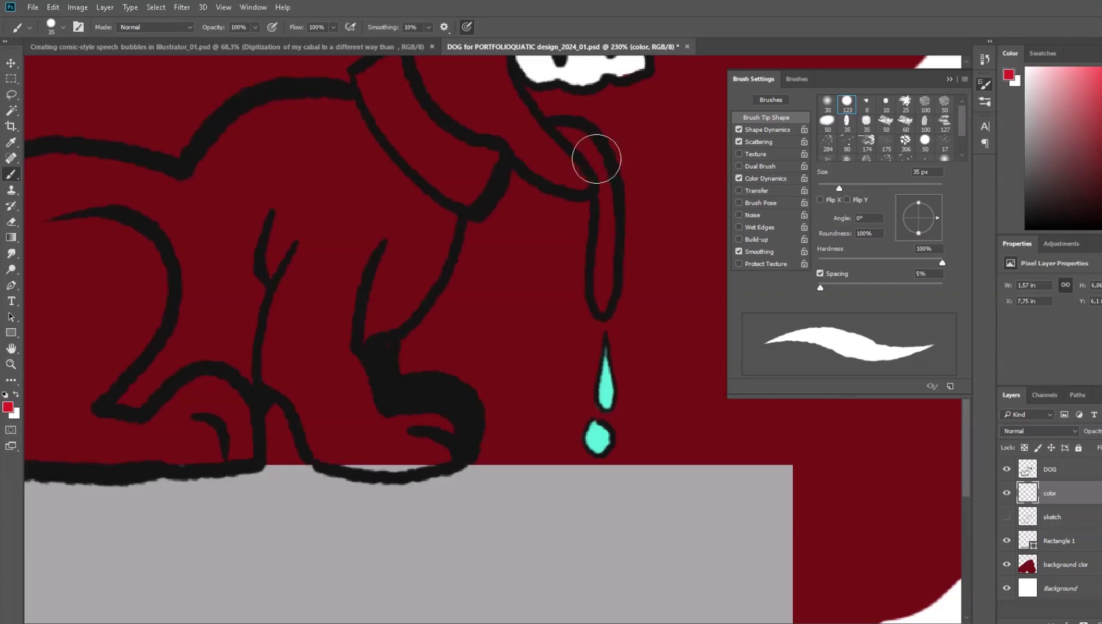
{"action": "mouse_move", "coordinate": [571, 135]}
{"action": "left_mouse_down"}
{"action": "mouse_move", "coordinate": [600, 167]}
{"action": "mouse_move", "coordinate": [609, 231]}
{"action": "left_mouse_up"}
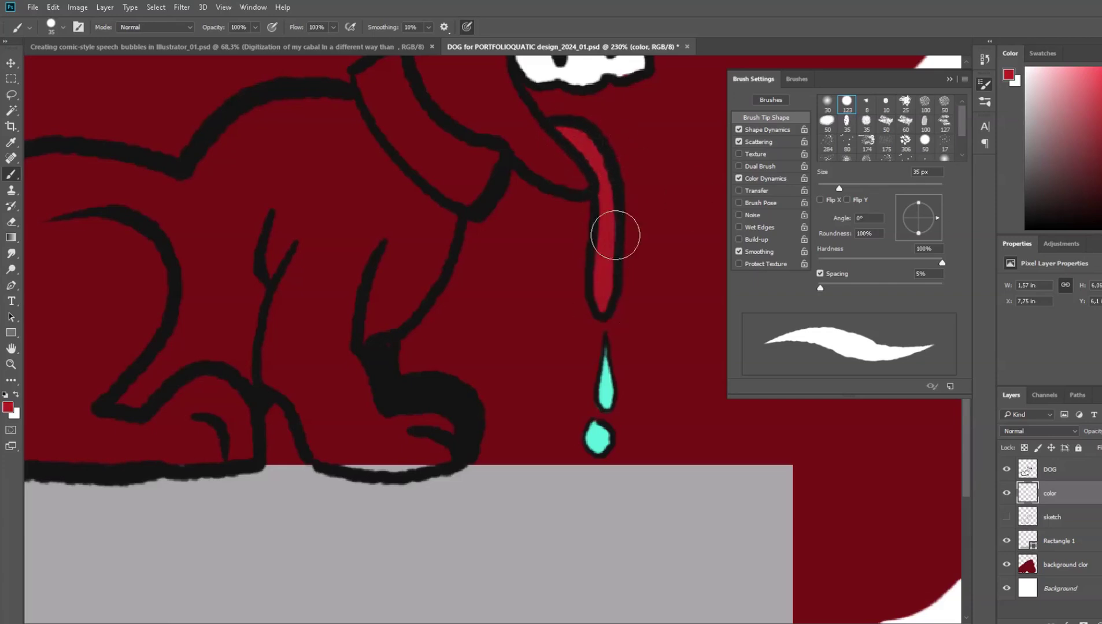
{"action": "scroll", "coordinate": [613, 373], "scroll_direction": "down", "scroll_amount": 1}
{"action": "scroll", "coordinate": [665, 382], "scroll_direction": "down", "scroll_amount": 1}
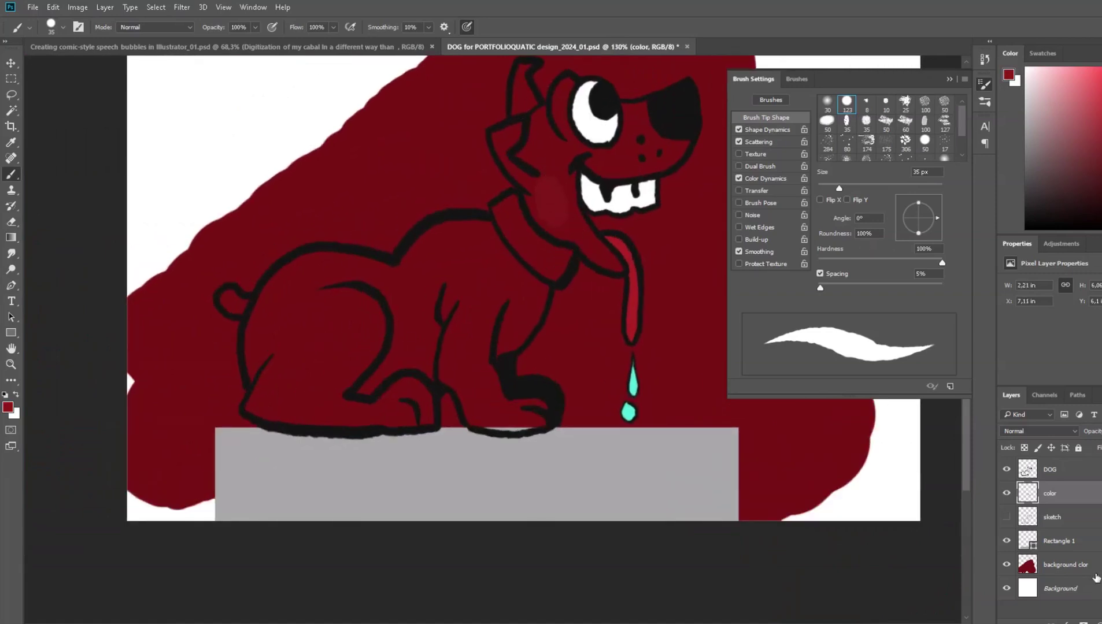
{"action": "left_click", "coordinate": [1095, 574]}
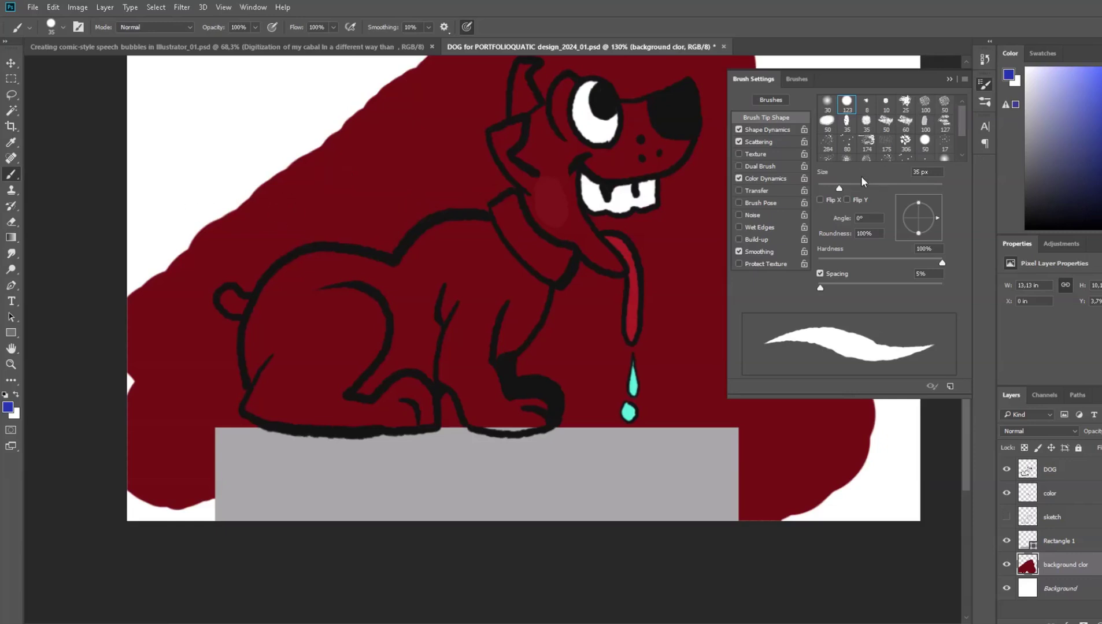
Paint blue behind the dog and start a brown patch on its back on the color layer.
{"action": "mouse_move", "coordinate": [511, 173]}
{"action": "left_mouse_down"}
{"action": "mouse_move", "coordinate": [524, 106]}
{"action": "mouse_move", "coordinate": [497, 326]}
{"action": "mouse_move", "coordinate": [243, 347]}
{"action": "left_mouse_up"}
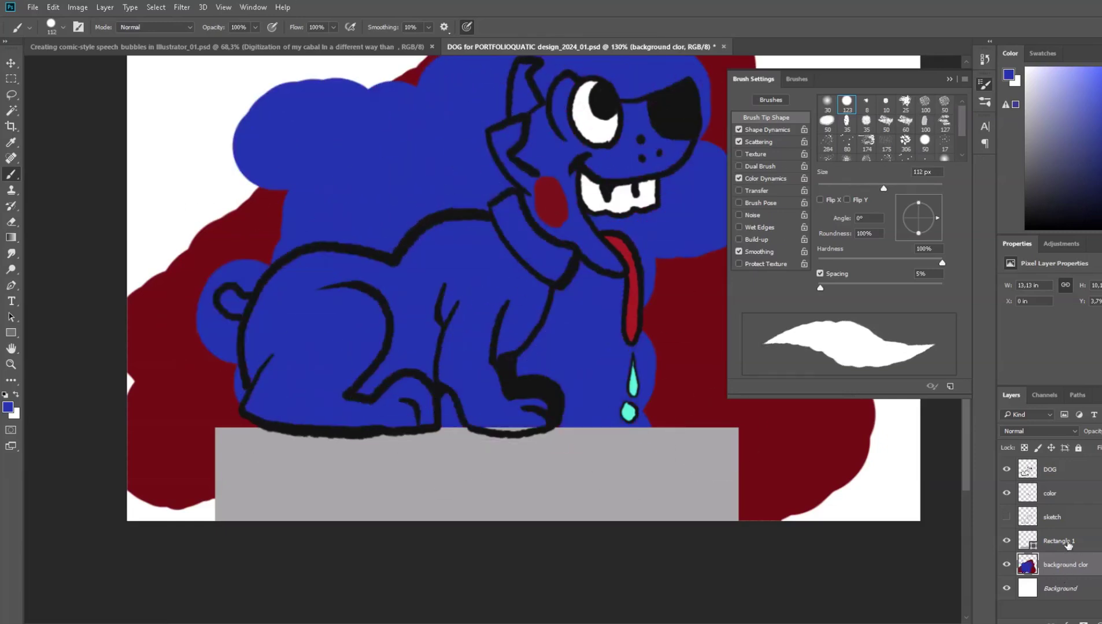
{"action": "left_click", "coordinate": [1069, 497]}
{"action": "left_click", "coordinate": [1097, 115]}
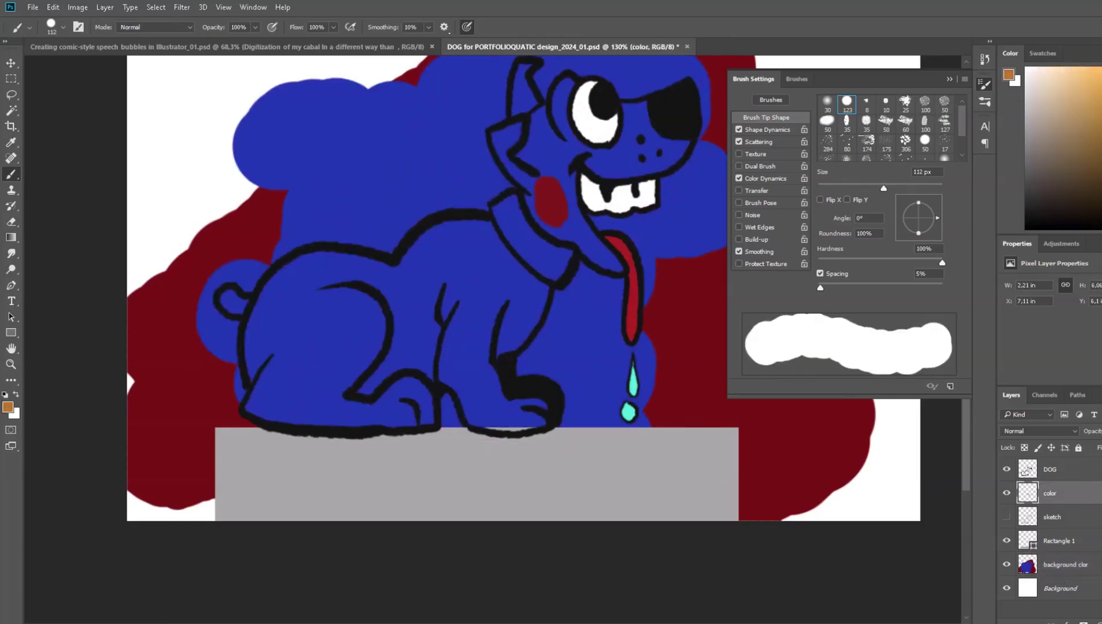
{"action": "mouse_move", "coordinate": [466, 261]}
{"action": "left_mouse_down"}
{"action": "mouse_move", "coordinate": [446, 312]}
{"action": "mouse_move", "coordinate": [405, 272]}
{"action": "left_mouse_up"}
{"action": "key", "text": "bracketleft"}
{"action": "key", "text": "bracketleft"}
{"action": "key", "text": "bracketleft"}
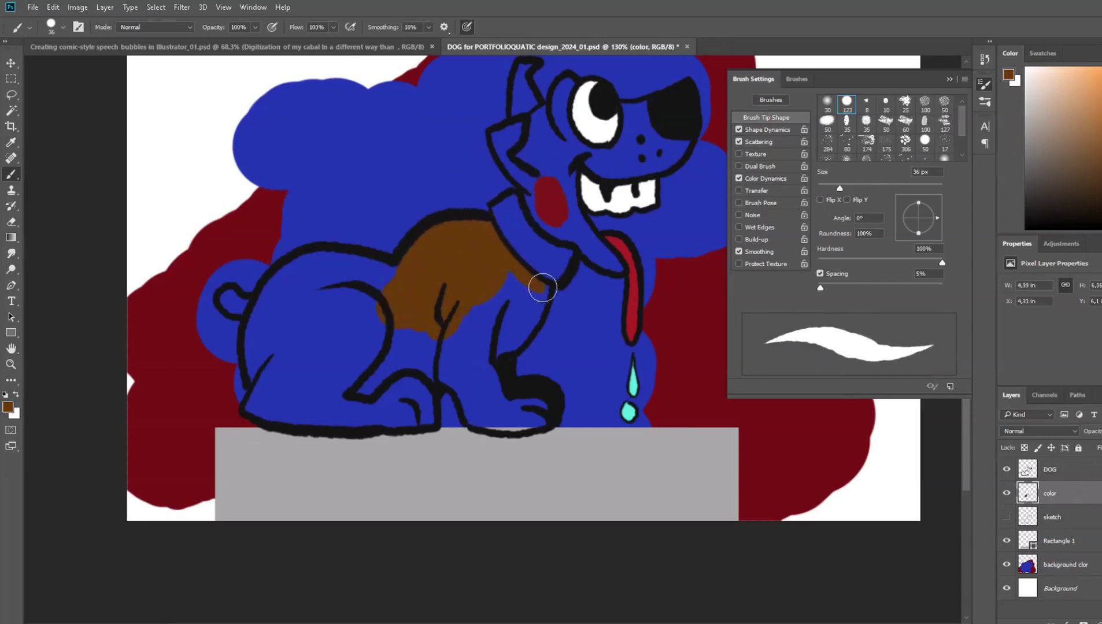
Paint the front leg, haunch and head brown, covering leftover blue and the red cheek spot.
{"action": "mouse_move", "coordinate": [542, 288]}
{"action": "left_mouse_down"}
{"action": "mouse_move", "coordinate": [487, 418]}
{"action": "mouse_move", "coordinate": [508, 411]}
{"action": "mouse_move", "coordinate": [516, 281]}
{"action": "mouse_move", "coordinate": [357, 262]}
{"action": "mouse_move", "coordinate": [253, 347]}
{"action": "mouse_move", "coordinate": [386, 327]}
{"action": "mouse_move", "coordinate": [304, 333]}
{"action": "mouse_move", "coordinate": [271, 356]}
{"action": "mouse_move", "coordinate": [253, 305]}
{"action": "mouse_move", "coordinate": [231, 293]}
{"action": "left_mouse_up"}
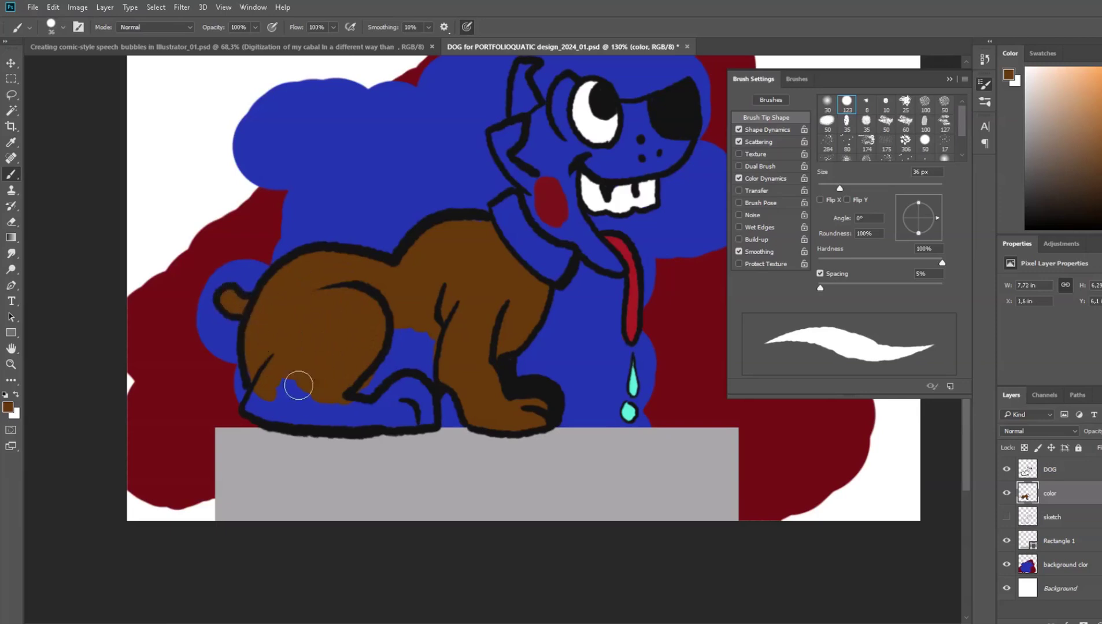
{"action": "mouse_move", "coordinate": [298, 385]}
{"action": "left_mouse_down"}
{"action": "mouse_move", "coordinate": [256, 364]}
{"action": "mouse_move", "coordinate": [273, 409]}
{"action": "mouse_move", "coordinate": [365, 414]}
{"action": "mouse_move", "coordinate": [417, 388]}
{"action": "mouse_move", "coordinate": [408, 402]}
{"action": "left_mouse_up"}
{"action": "left_click", "coordinate": [11, 222]}
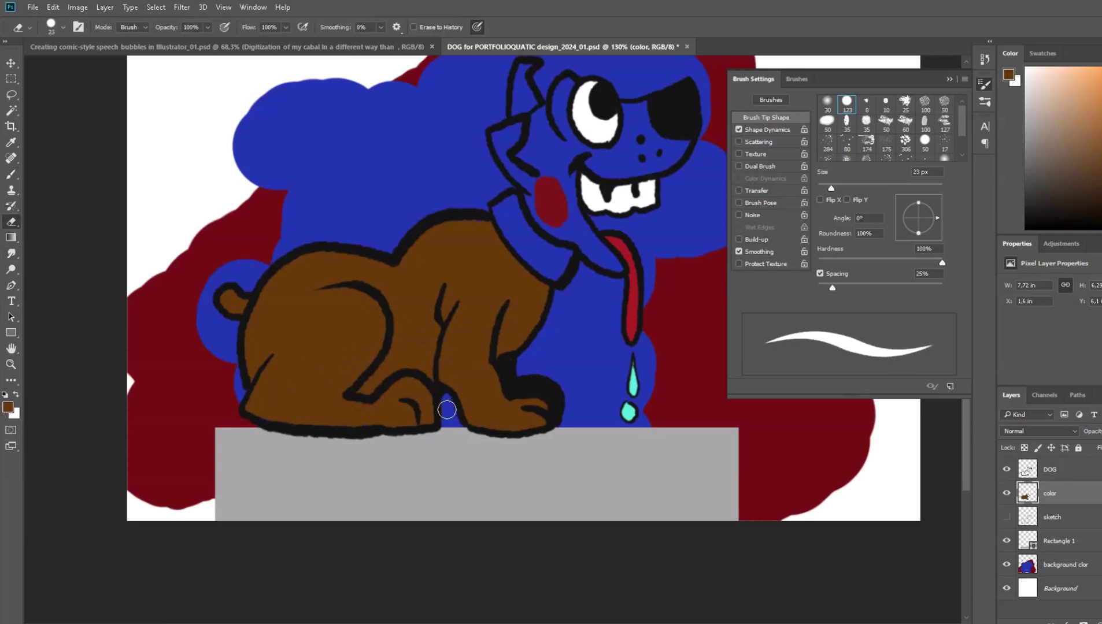
{"action": "left_click", "coordinate": [11, 174]}
{"action": "mouse_move", "coordinate": [558, 188]}
{"action": "left_mouse_down"}
{"action": "mouse_move", "coordinate": [546, 221]}
{"action": "mouse_move", "coordinate": [590, 233]}
{"action": "mouse_move", "coordinate": [608, 253]}
{"action": "mouse_move", "coordinate": [585, 246]}
{"action": "mouse_move", "coordinate": [562, 158]}
{"action": "mouse_move", "coordinate": [507, 149]}
{"action": "mouse_move", "coordinate": [507, 132]}
{"action": "mouse_move", "coordinate": [539, 113]}
{"action": "mouse_move", "coordinate": [541, 136]}
{"action": "mouse_move", "coordinate": [525, 68]}
{"action": "mouse_move", "coordinate": [566, 117]}
{"action": "mouse_move", "coordinate": [570, 95]}
{"action": "mouse_move", "coordinate": [621, 109]}
{"action": "mouse_move", "coordinate": [622, 151]}
{"action": "mouse_move", "coordinate": [627, 111]}
{"action": "mouse_move", "coordinate": [670, 142]}
{"action": "mouse_move", "coordinate": [589, 164]}
{"action": "mouse_move", "coordinate": [674, 153]}
{"action": "left_mouse_up"}
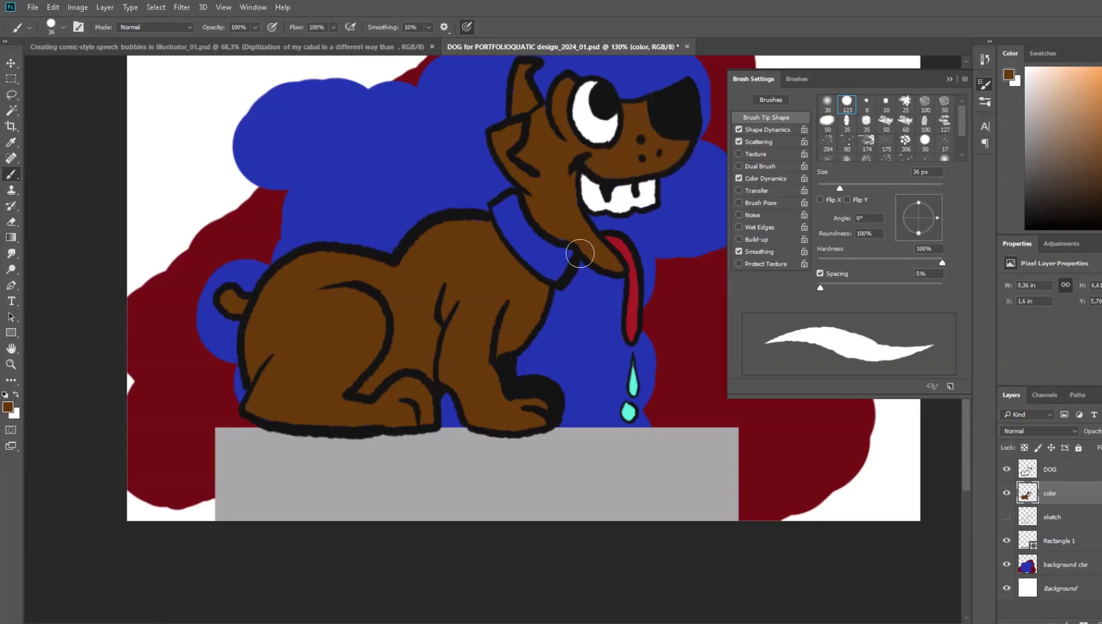
Paint the dog's collar with red picked from the Color panel.
{"action": "left_click", "coordinate": [1035, 180]}
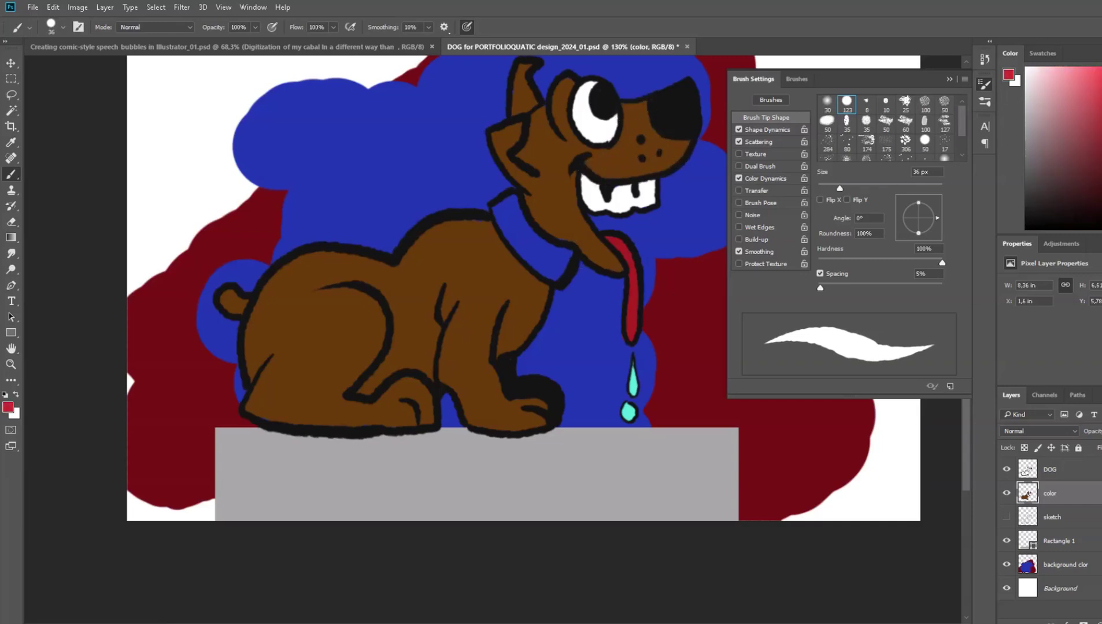
{"action": "mouse_move", "coordinate": [512, 231]}
{"action": "left_mouse_down"}
{"action": "mouse_move", "coordinate": [509, 200]}
{"action": "mouse_move", "coordinate": [526, 248]}
{"action": "mouse_move", "coordinate": [550, 251]}
{"action": "mouse_move", "coordinate": [545, 267]}
{"action": "left_mouse_up"}
{"action": "scroll", "coordinate": [585, 390], "scroll_direction": "down", "scroll_amount": 1}
{"action": "scroll", "coordinate": [585, 390], "scroll_direction": "up", "scroll_amount": 1}
{"action": "scroll", "coordinate": [565, 374], "scroll_direction": "down", "scroll_amount": 1}
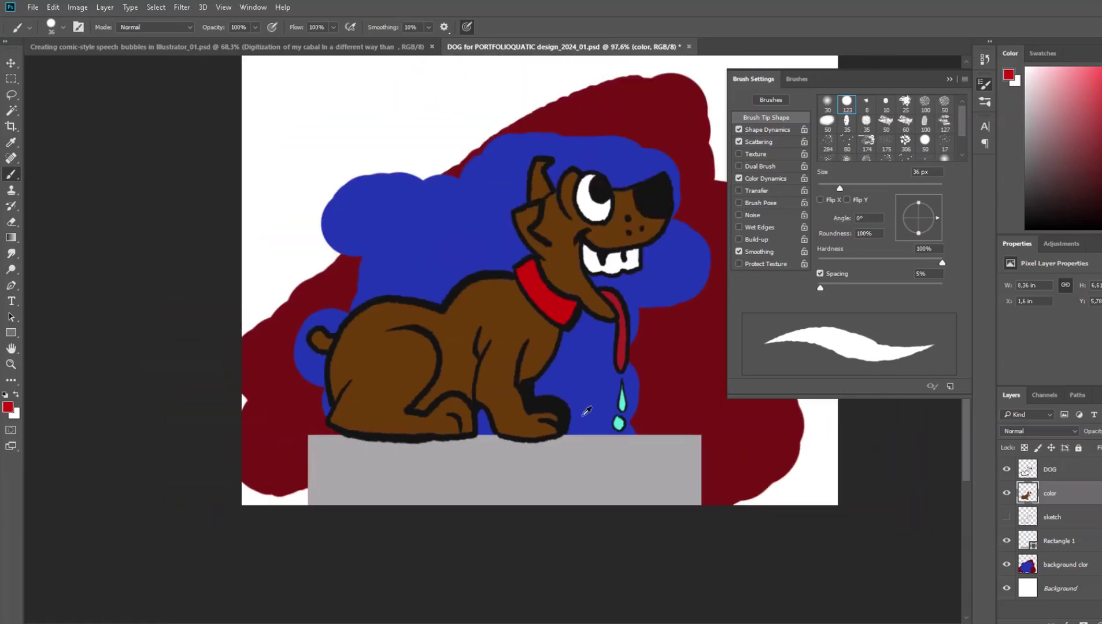
{"action": "left_click", "coordinate": [600, 189], "text": "alt"}
{"action": "left_click", "coordinate": [1050, 469]}
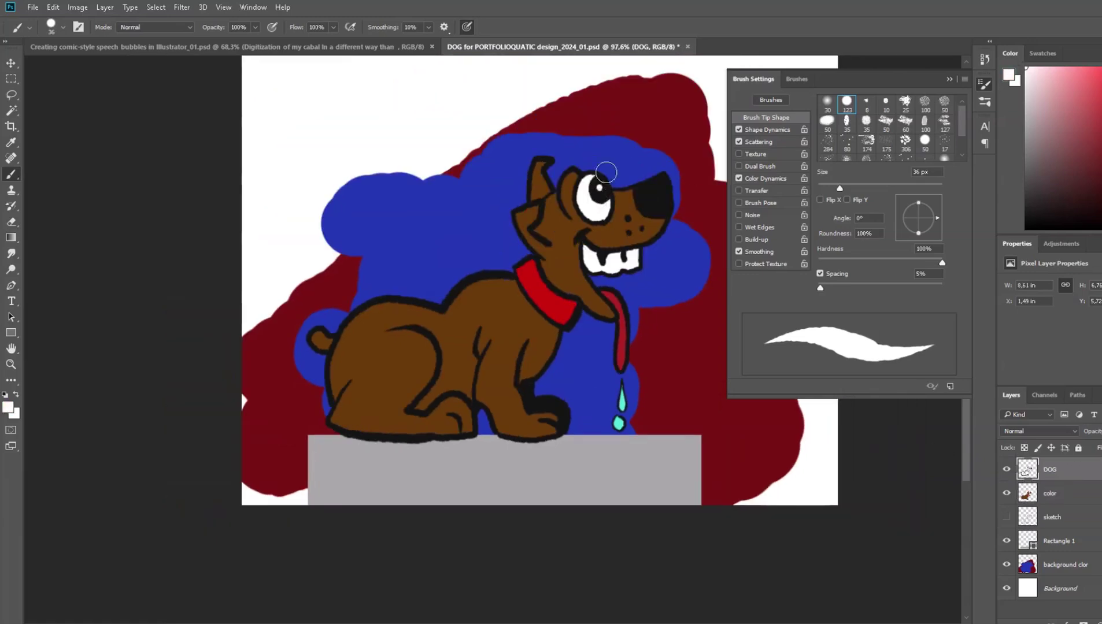
Paint the dog's tail solid black on the color layer.
{"action": "scroll", "coordinate": [606, 172], "scroll_direction": "up", "scroll_amount": 3}
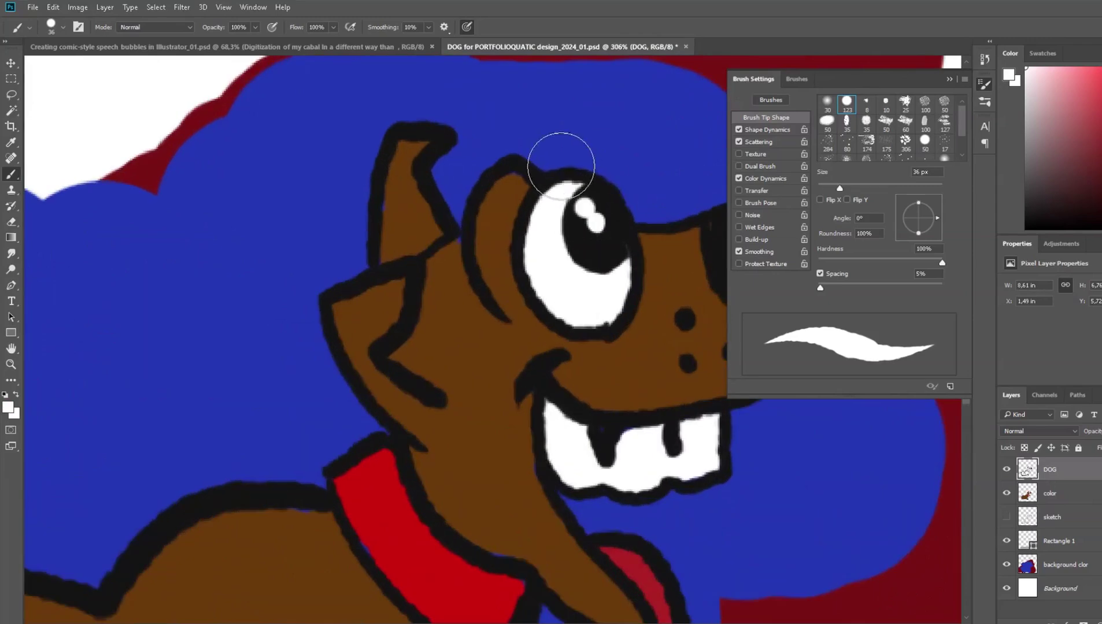
{"action": "scroll", "coordinate": [572, 243], "scroll_direction": "down", "scroll_amount": 2}
{"action": "scroll", "coordinate": [573, 242], "scroll_direction": "down", "scroll_amount": 2}
{"action": "scroll", "coordinate": [216, 547], "scroll_direction": "up", "scroll_amount": 2}
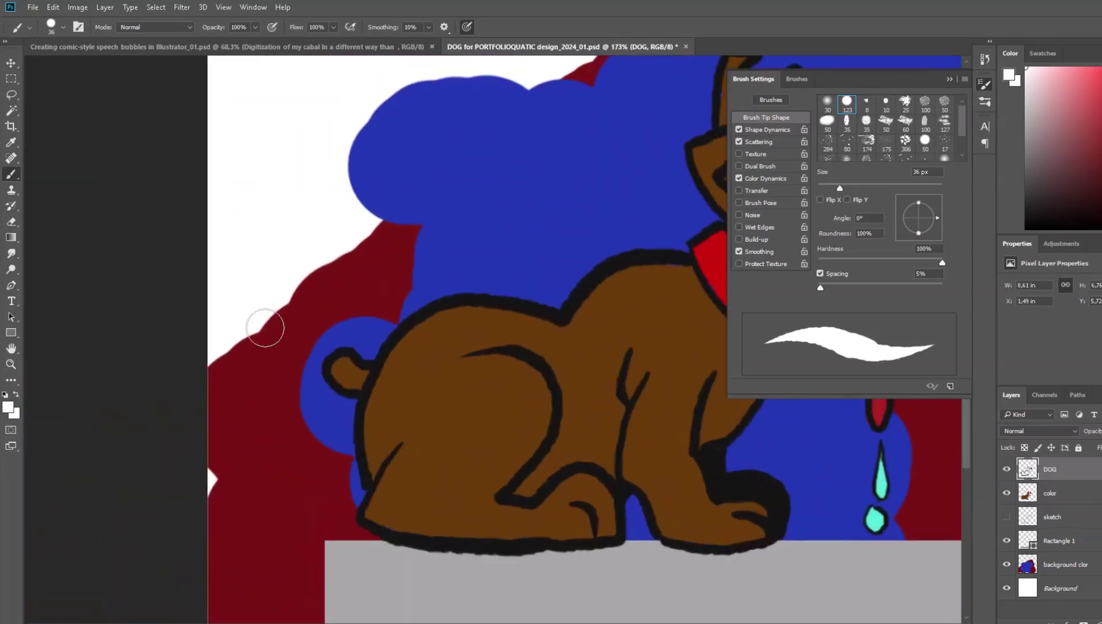
{"action": "left_click", "coordinate": [335, 376], "text": "alt"}
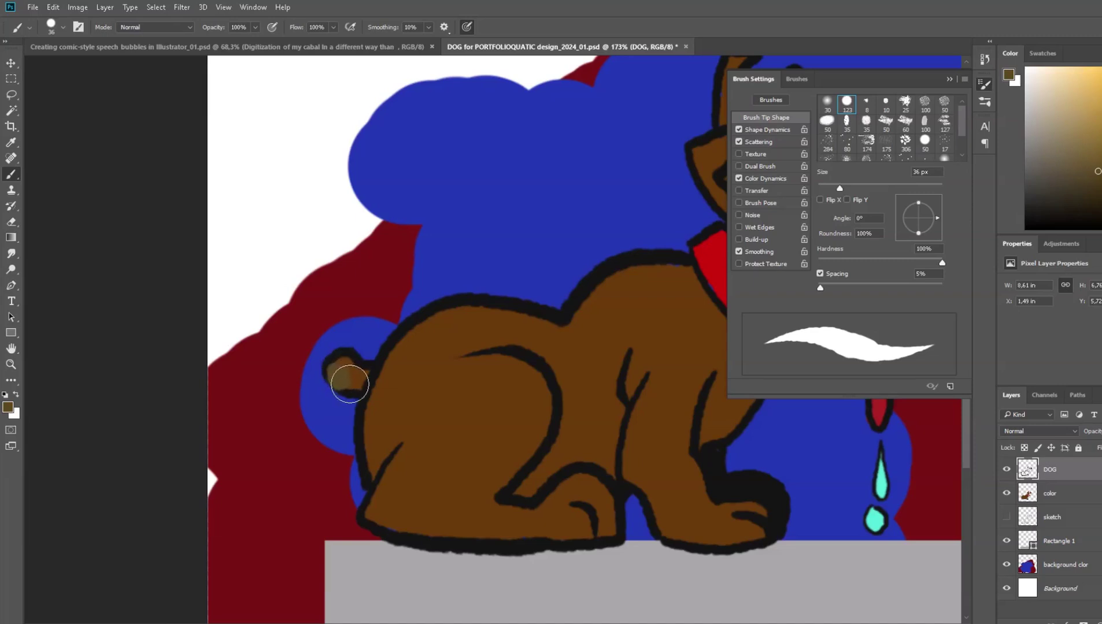
{"action": "key", "text": "alt+bracketleft"}
{"action": "key", "text": "d"}
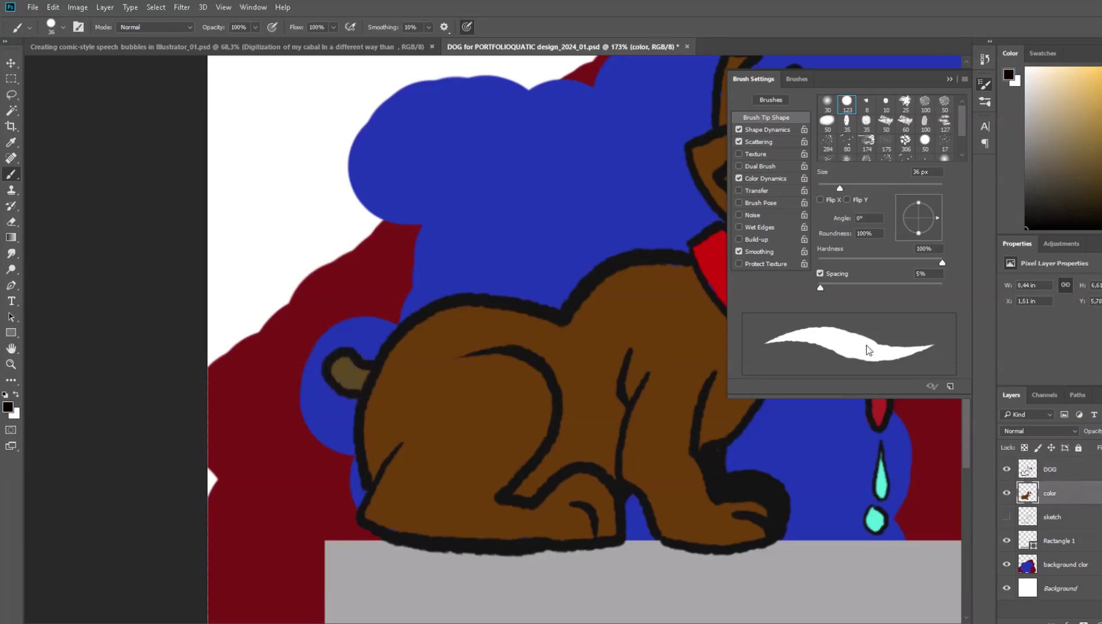
{"action": "mouse_move", "coordinate": [333, 370]}
{"action": "left_mouse_down"}
{"action": "mouse_move", "coordinate": [351, 374]}
{"action": "mouse_move", "coordinate": [361, 395]}
{"action": "left_mouse_up"}
Sample the body's brown on the color layer and hide Brush Settings with F5.
{"action": "key", "text": "alt+bracketright"}
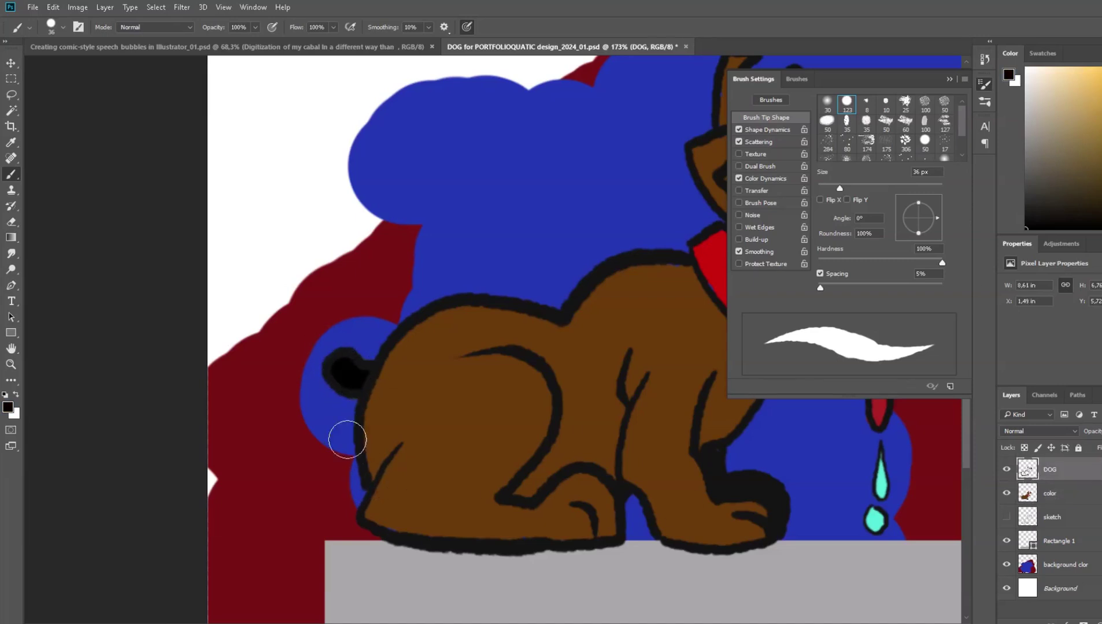
{"action": "left_click", "coordinate": [1083, 493]}
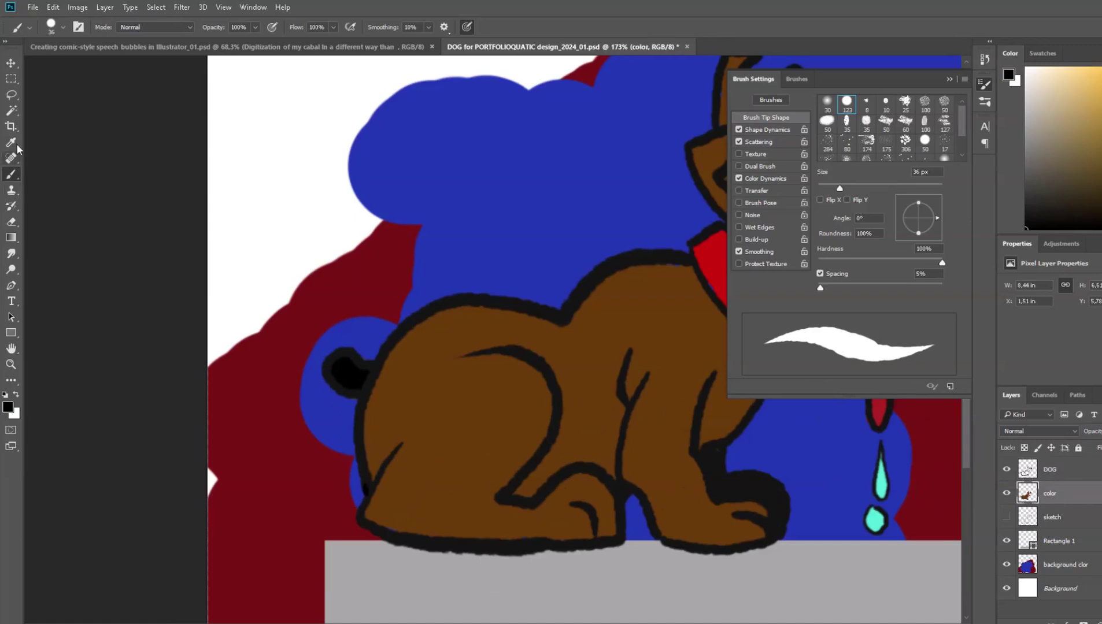
{"action": "left_click", "coordinate": [456, 428], "text": "alt"}
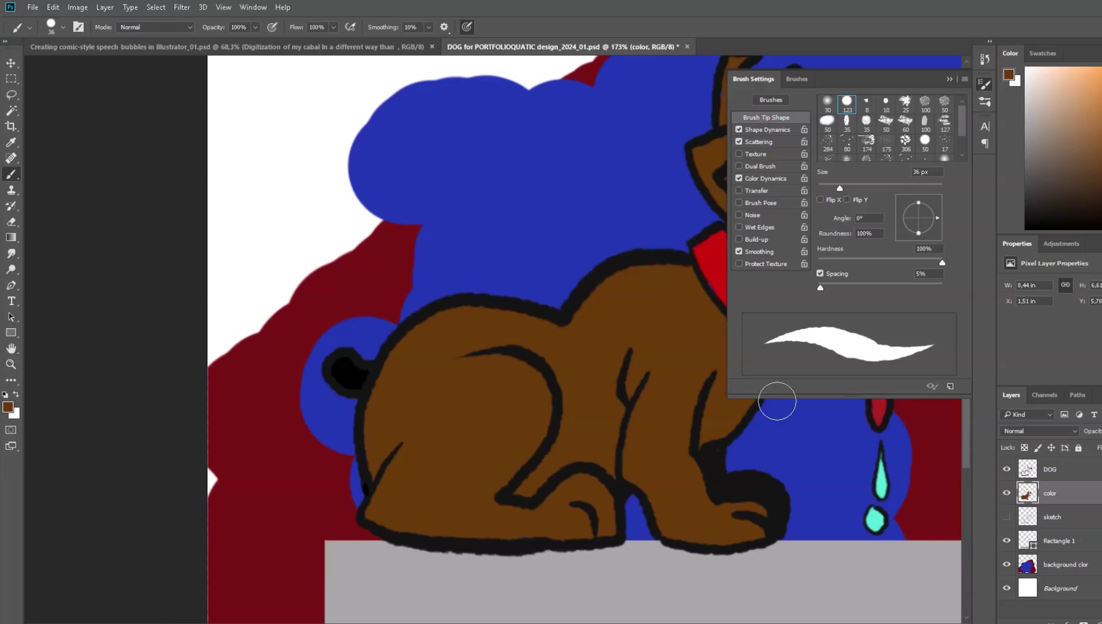
{"action": "key", "text": "F5"}
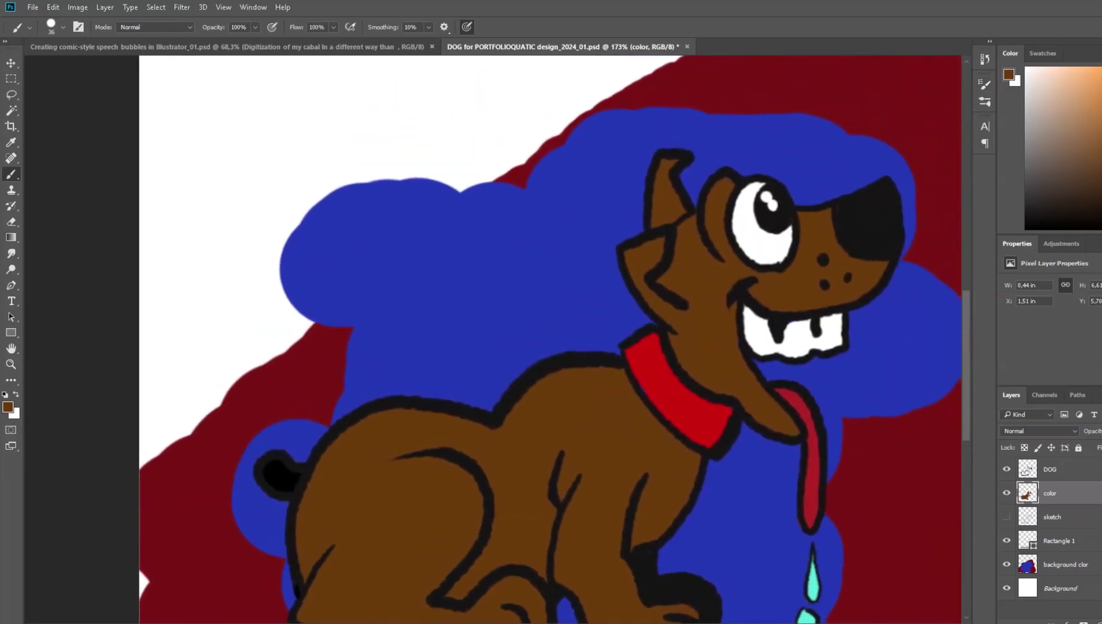
{"action": "scroll", "coordinate": [971, 379], "scroll_direction": "down", "scroll_amount": 5}
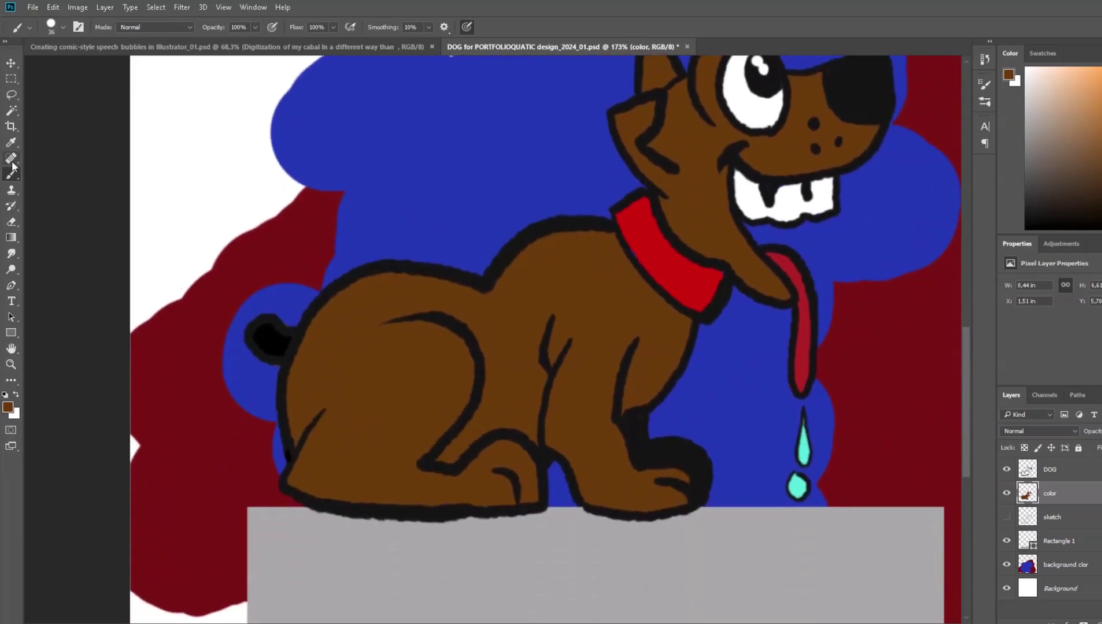
Sample the collar's red and touch up the collar's lower edge.
{"action": "key", "text": "i"}
{"action": "left_click", "coordinate": [665, 247]}
{"action": "key", "text": "b"}
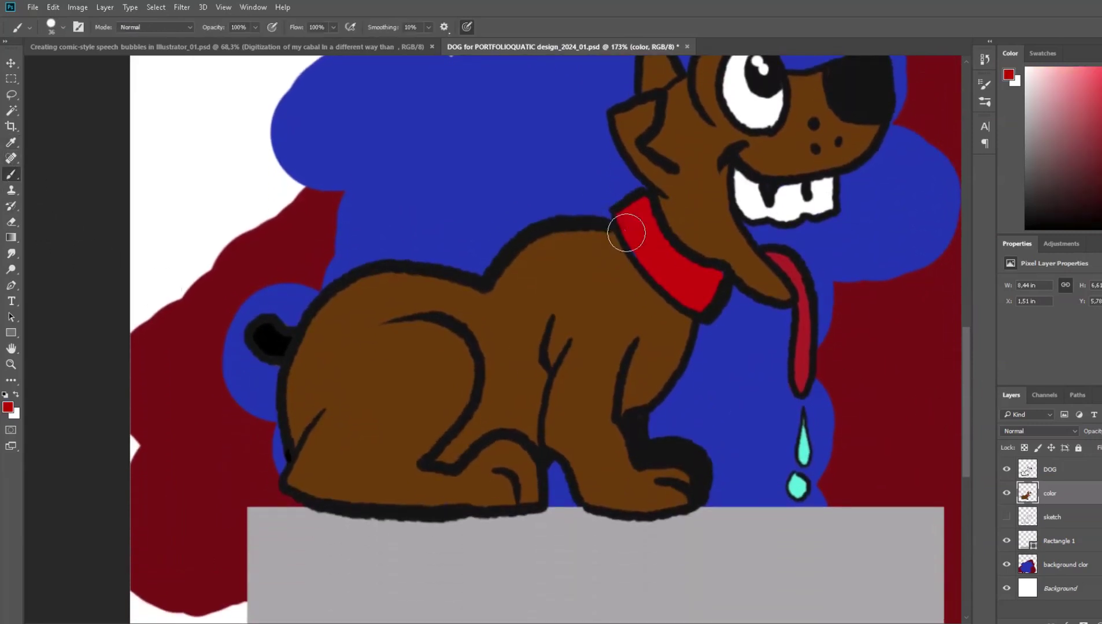
{"action": "left_click_drag", "start_coordinate": [632, 245], "coordinate": [693, 303]}
Shade the front, middle and hind legs and the haunch underside in darker brown.
{"action": "left_click", "coordinate": [676, 324], "text": "alt"}
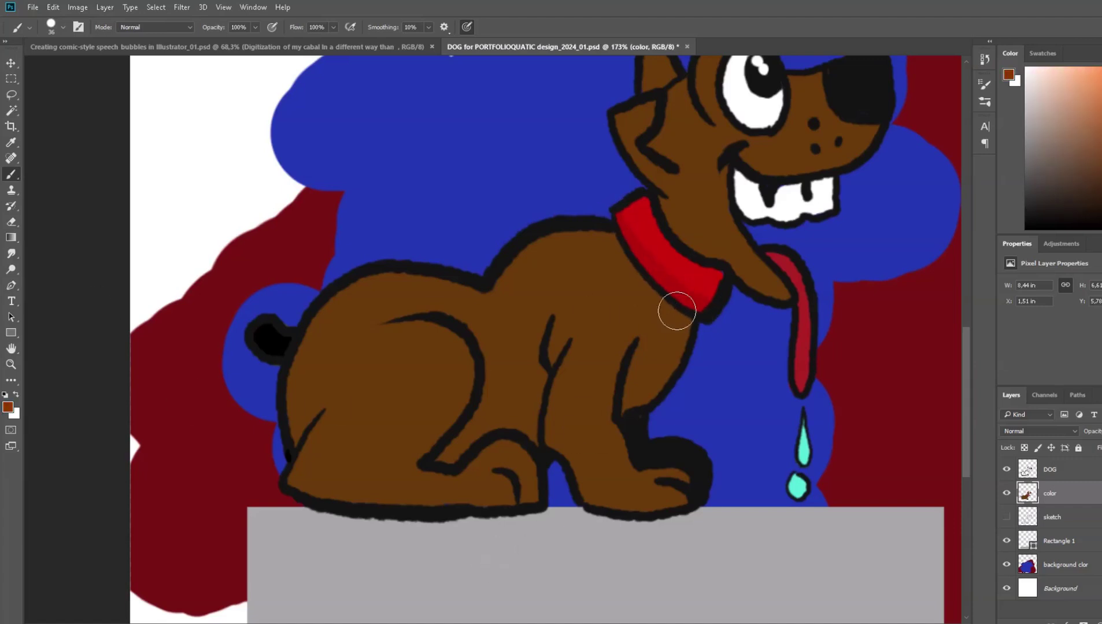
{"action": "mouse_move", "coordinate": [678, 317]}
{"action": "left_mouse_down"}
{"action": "mouse_move", "coordinate": [626, 411]}
{"action": "mouse_move", "coordinate": [671, 345]}
{"action": "left_mouse_up"}
{"action": "mouse_move", "coordinate": [535, 426]}
{"action": "left_mouse_down"}
{"action": "mouse_move", "coordinate": [483, 450]}
{"action": "mouse_move", "coordinate": [460, 442]}
{"action": "mouse_move", "coordinate": [449, 468]}
{"action": "left_mouse_up"}
{"action": "mouse_move", "coordinate": [571, 346]}
{"action": "left_mouse_down"}
{"action": "mouse_move", "coordinate": [561, 381]}
{"action": "mouse_move", "coordinate": [612, 497]}
{"action": "mouse_move", "coordinate": [678, 500]}
{"action": "left_mouse_up"}
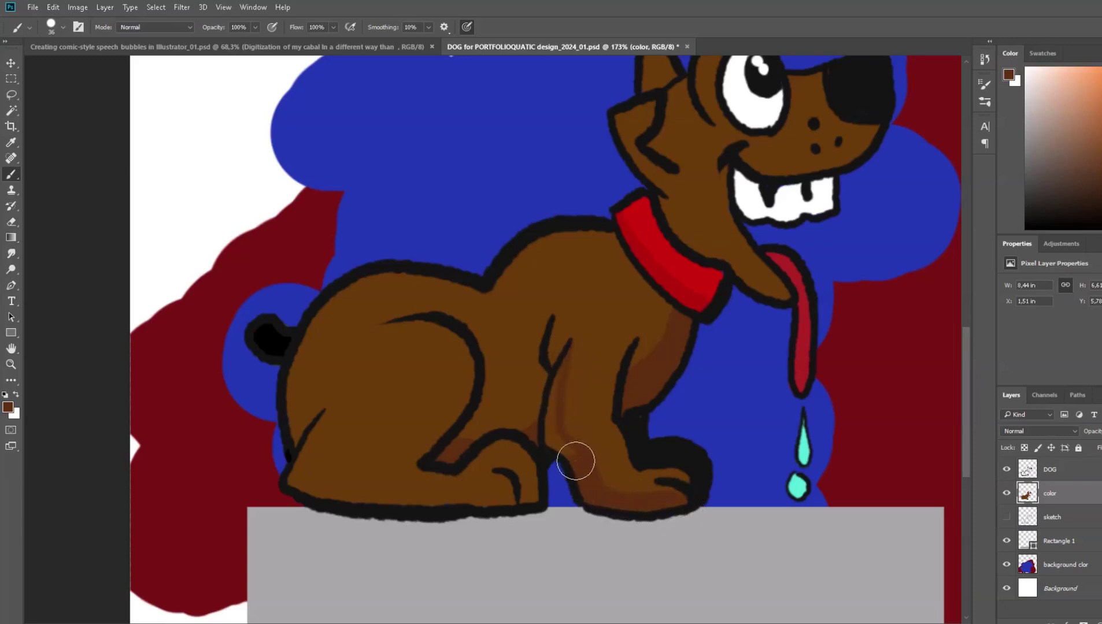
{"action": "mouse_move", "coordinate": [575, 457]}
{"action": "left_mouse_down"}
{"action": "mouse_move", "coordinate": [546, 339]}
{"action": "mouse_move", "coordinate": [545, 377]}
{"action": "mouse_move", "coordinate": [446, 457]}
{"action": "left_mouse_up"}
{"action": "mouse_move", "coordinate": [290, 472]}
{"action": "left_mouse_down"}
{"action": "mouse_move", "coordinate": [410, 500]}
{"action": "mouse_move", "coordinate": [506, 499]}
{"action": "mouse_move", "coordinate": [533, 477]}
{"action": "mouse_move", "coordinate": [500, 445]}
{"action": "mouse_move", "coordinate": [537, 501]}
{"action": "left_mouse_up"}
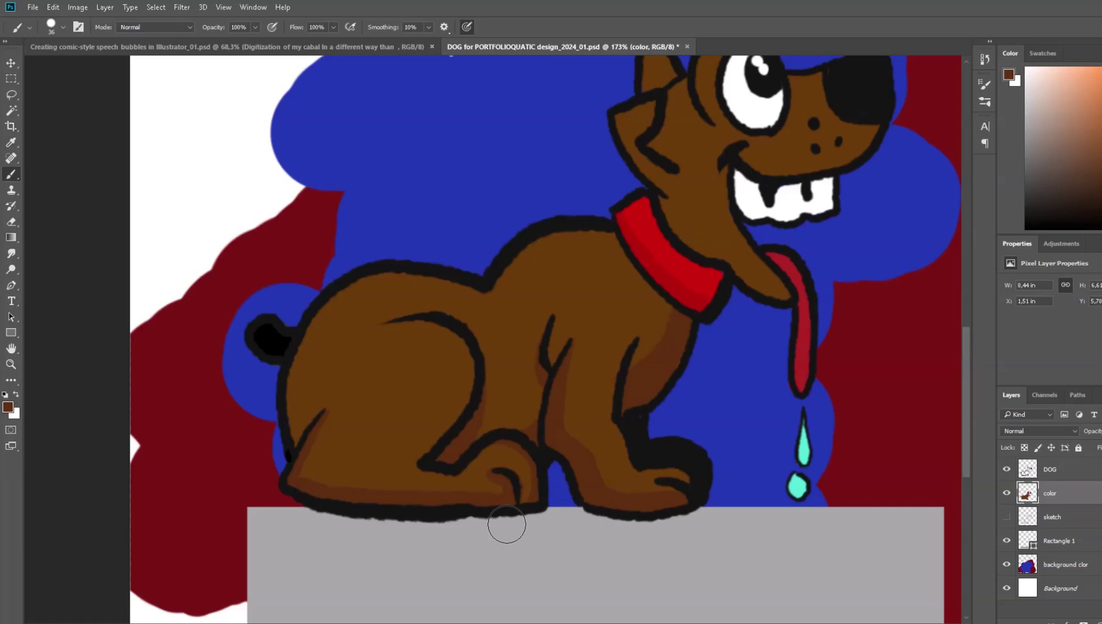
{"action": "scroll", "coordinate": [590, 418], "scroll_direction": "down", "scroll_amount": 2}
{"action": "scroll", "coordinate": [584, 422], "scroll_direction": "down", "scroll_amount": 3}
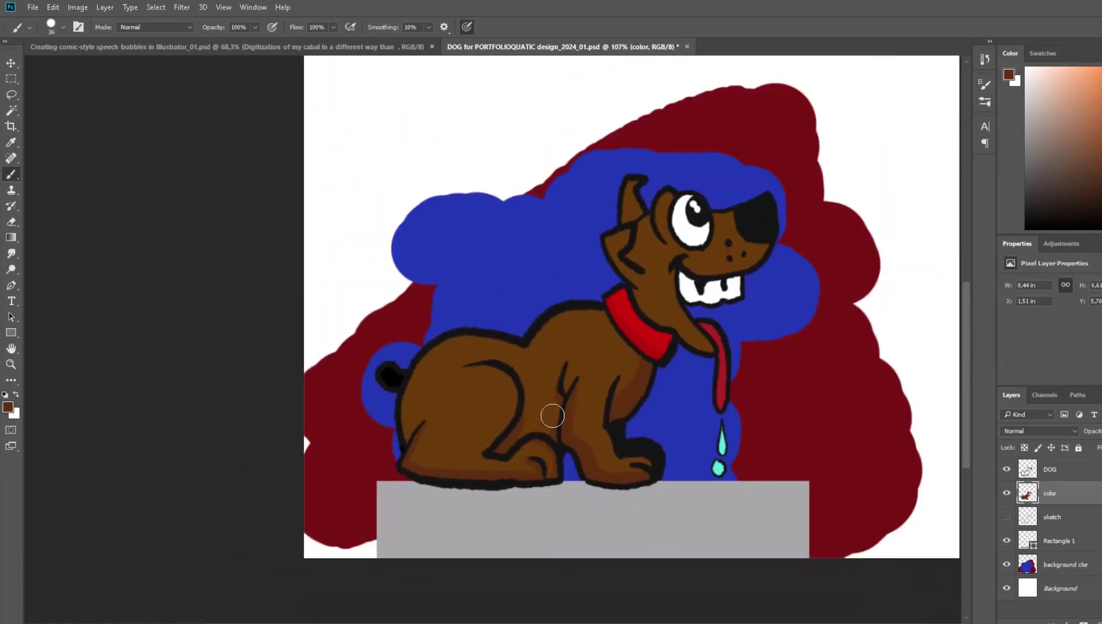
Merge the DOG and color layers into one DOG layer and drag it into the thumbnail.
{"action": "left_click", "coordinate": [11, 62]}
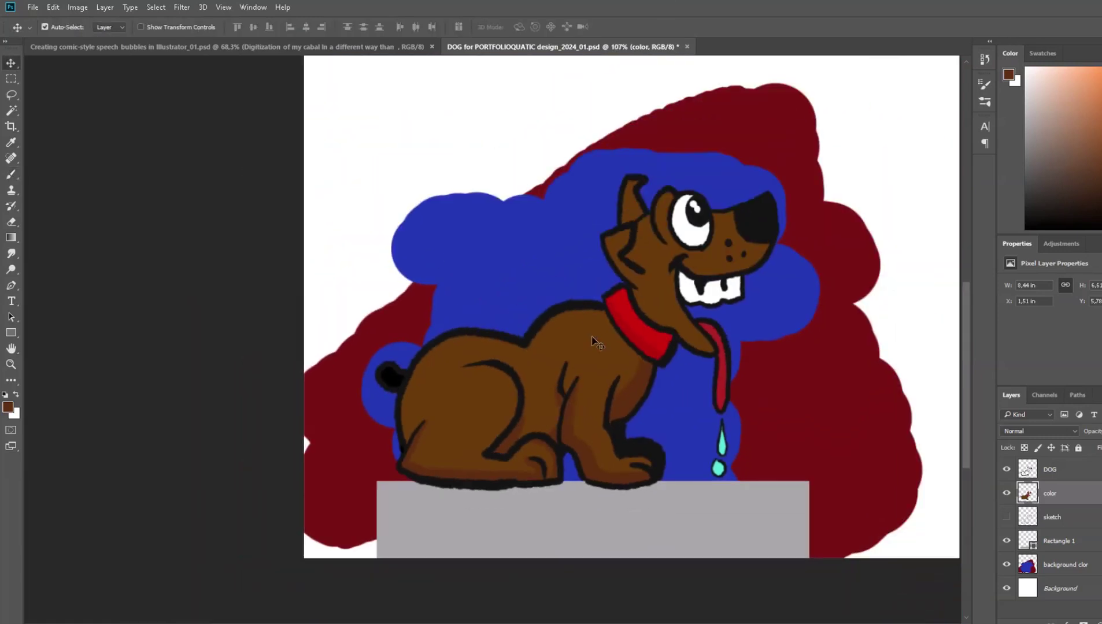
{"action": "left_click", "coordinate": [1078, 477], "text": "shift"}
{"action": "right_click", "coordinate": [1073, 474]}
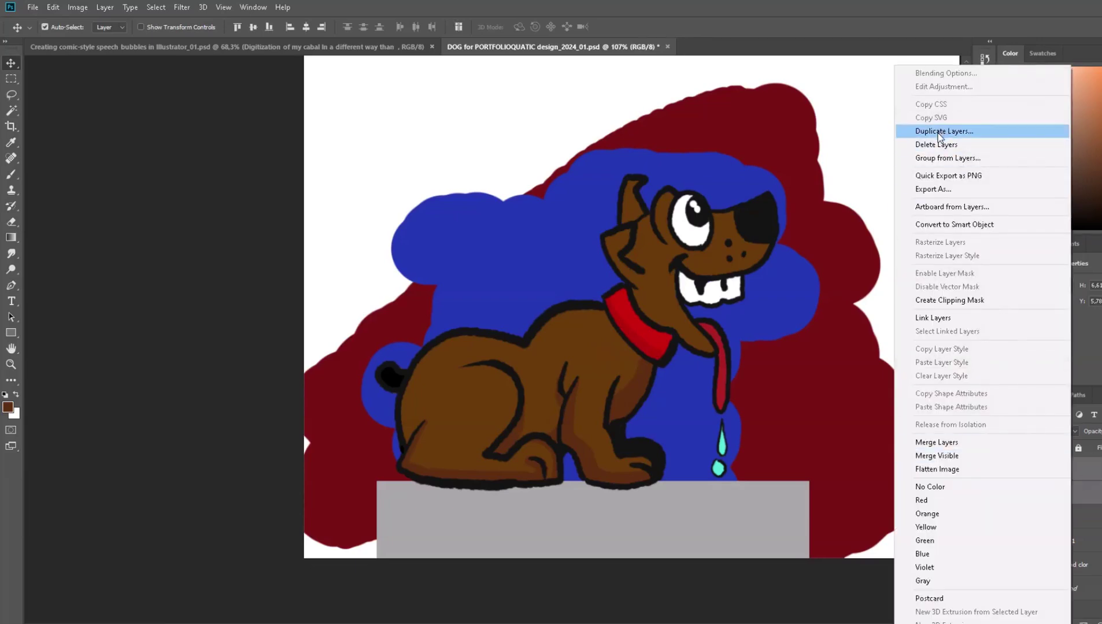
{"action": "left_click", "coordinate": [978, 443]}
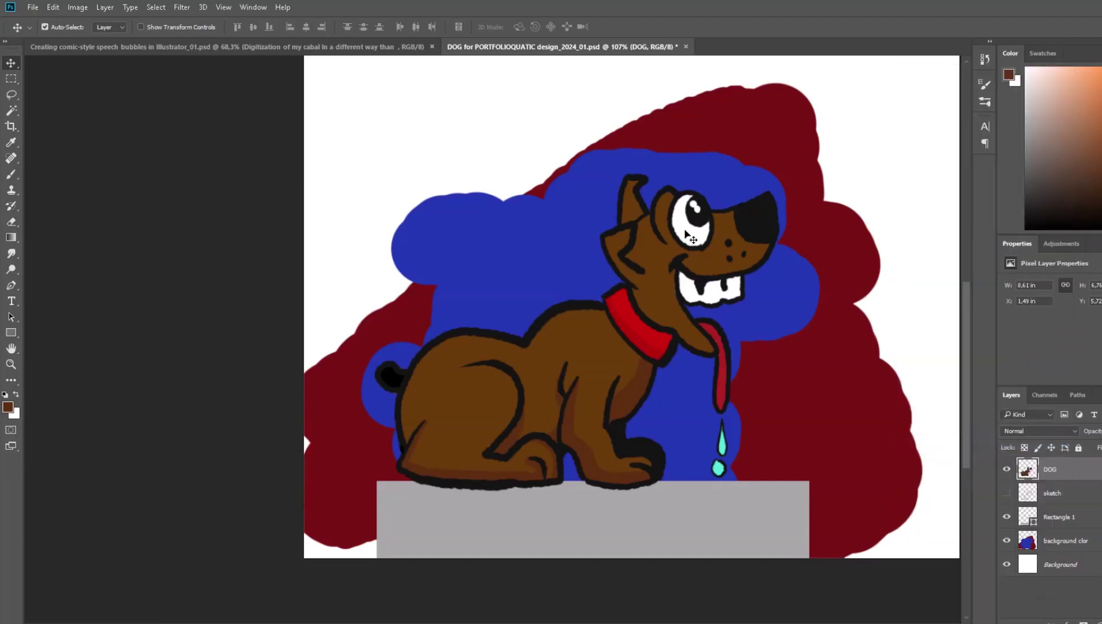
{"action": "left_click_drag", "start_coordinate": [688, 234], "coordinate": [319, 404]}
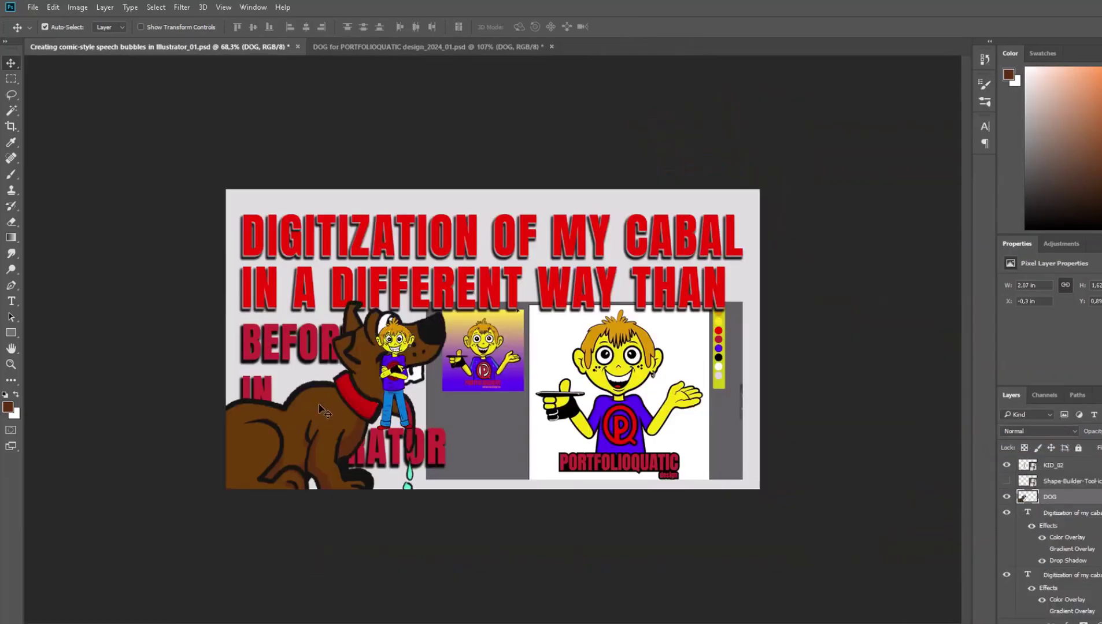
Shrink the pasted dog to about 25% and position it beside the standing kid.
{"action": "key", "text": "ctrl+t"}
{"action": "left_click_drag", "start_coordinate": [187, 509], "coordinate": [269, 440]}
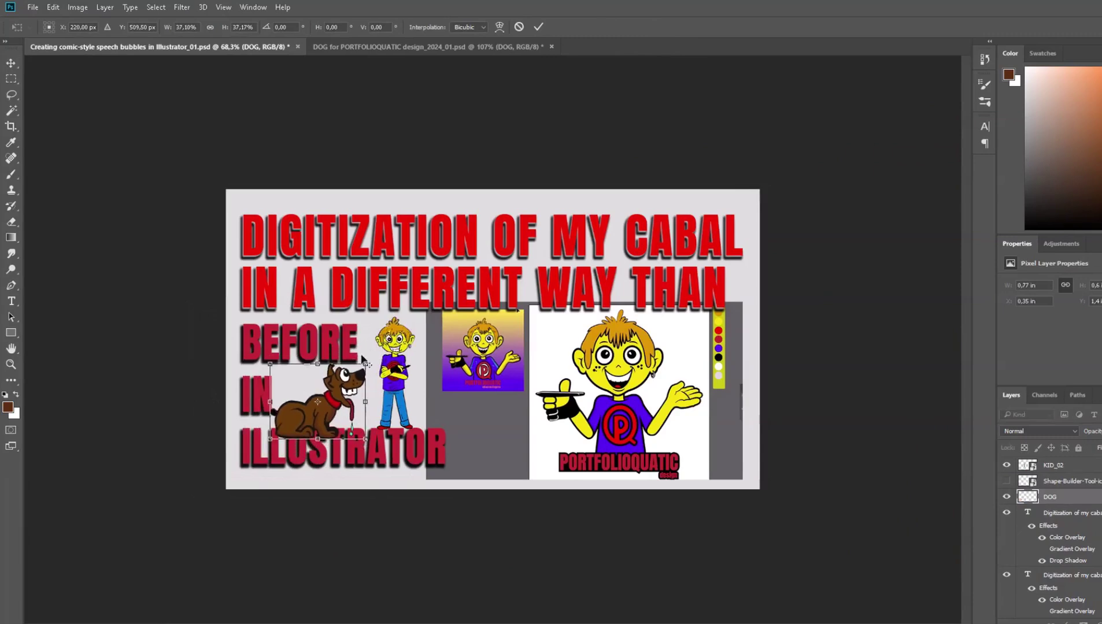
{"action": "scroll", "coordinate": [326, 409], "scroll_direction": "up", "scroll_amount": 3}
{"action": "scroll", "coordinate": [270, 434], "scroll_direction": "up", "scroll_amount": 3}
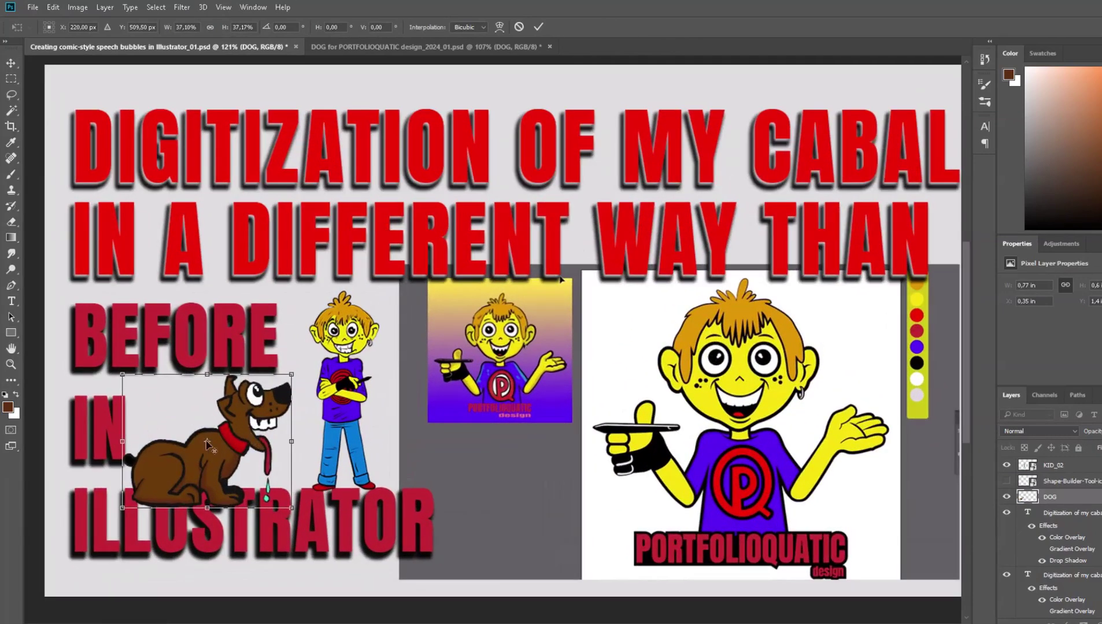
{"action": "mouse_move", "coordinate": [291, 375]}
{"action": "left_mouse_down"}
{"action": "mouse_move", "coordinate": [258, 400]}
{"action": "mouse_move", "coordinate": [308, 417]}
{"action": "mouse_move", "coordinate": [296, 425]}
{"action": "left_mouse_up"}
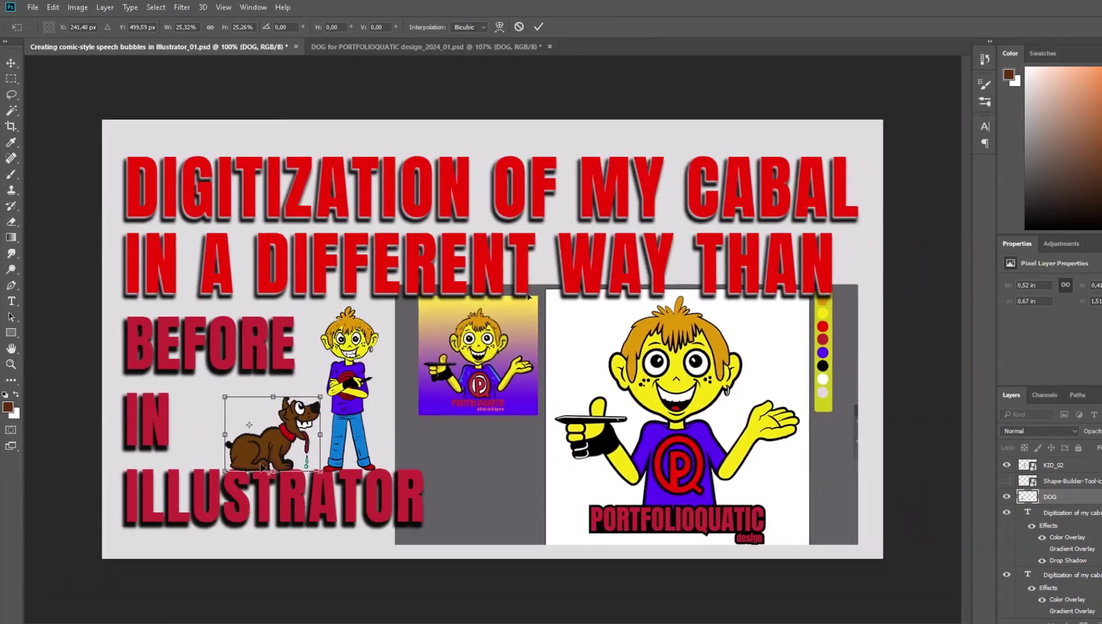
{"action": "key", "text": "Return"}
{"action": "scroll", "coordinate": [271, 451], "scroll_direction": "up", "scroll_amount": 3}
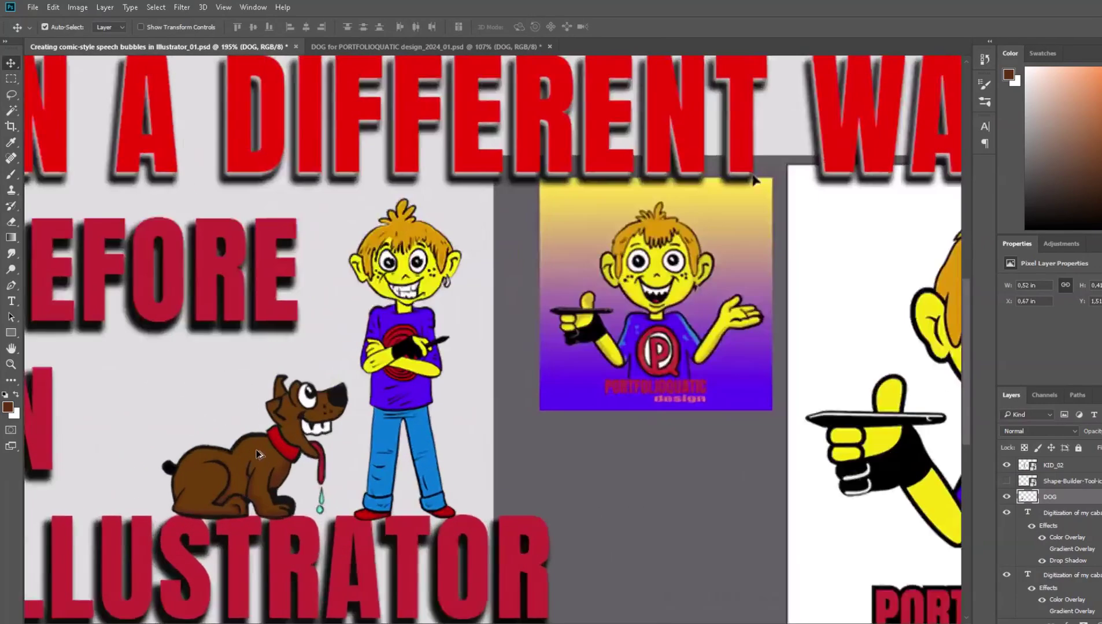
{"action": "scroll", "coordinate": [272, 451], "scroll_direction": "up", "scroll_amount": 2}
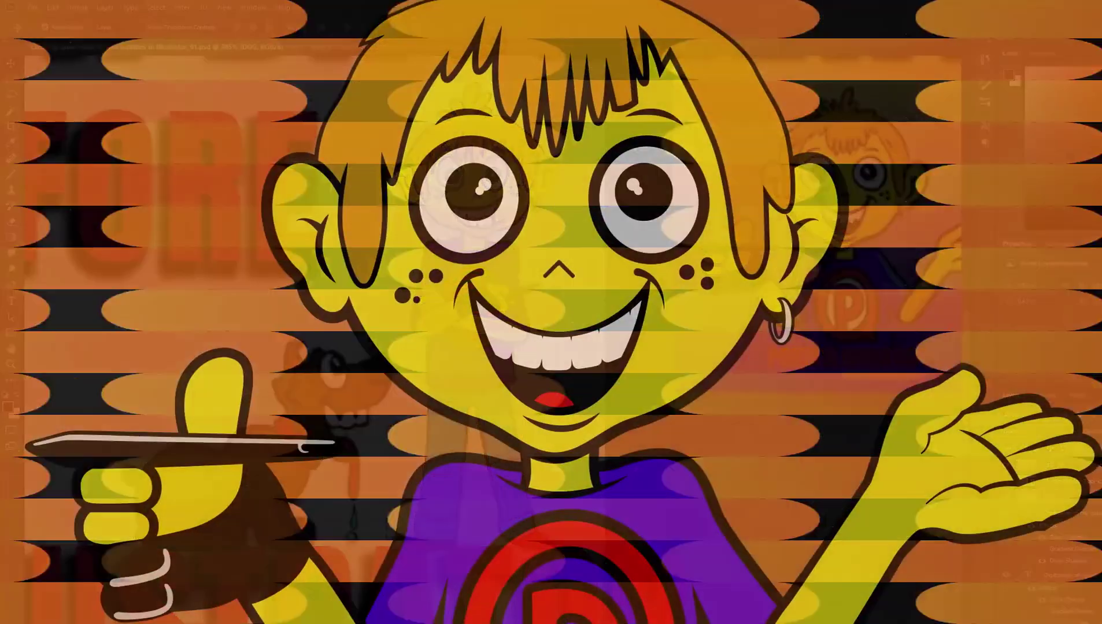